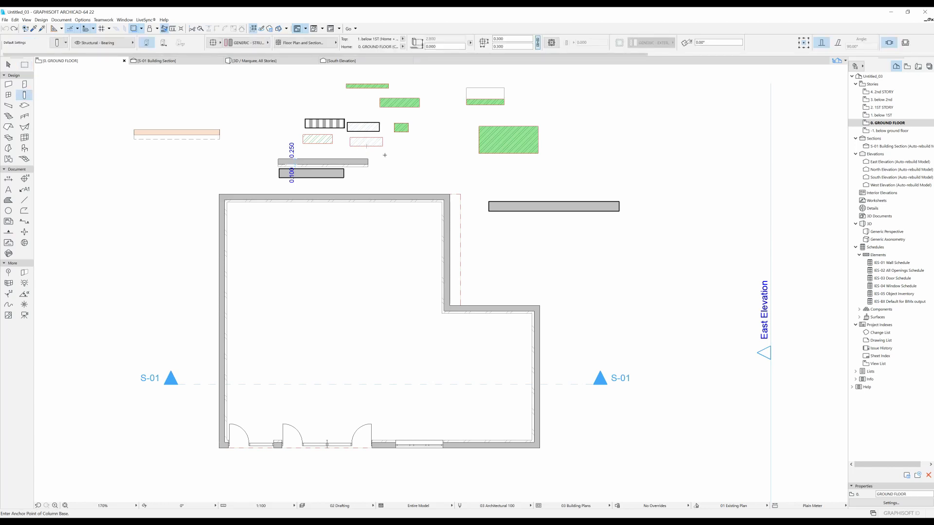
Set new columns to simple geometry
scroll(385, 154, "down", 2)
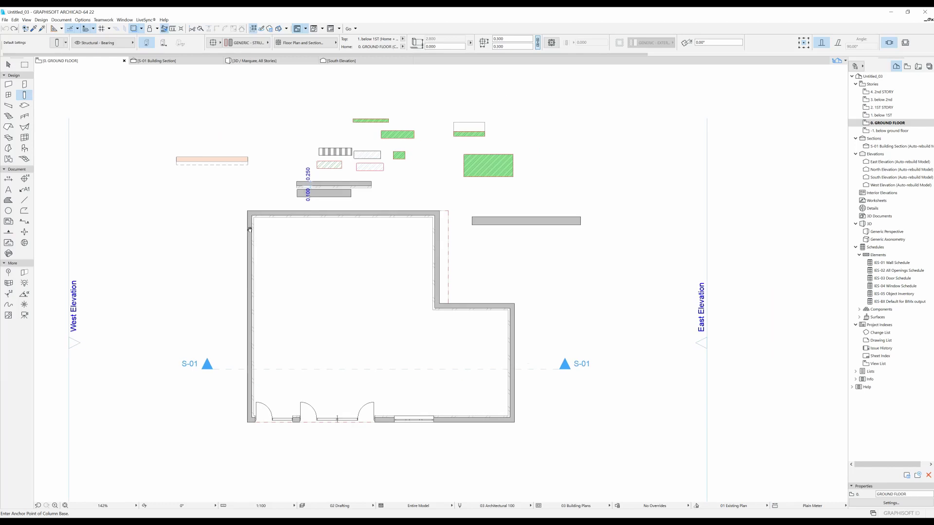
left_click(146, 42)
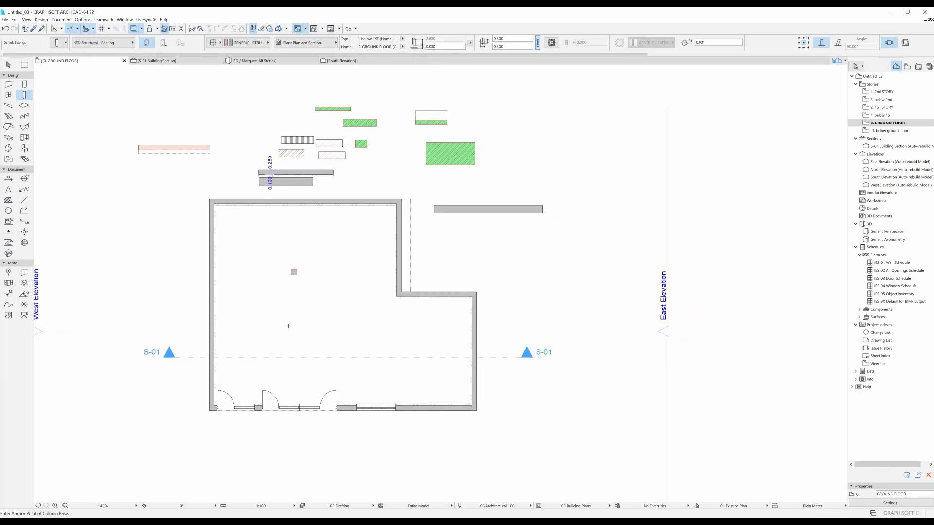
scroll(294, 279, "up", 4)
scroll(313, 269, "down", 2)
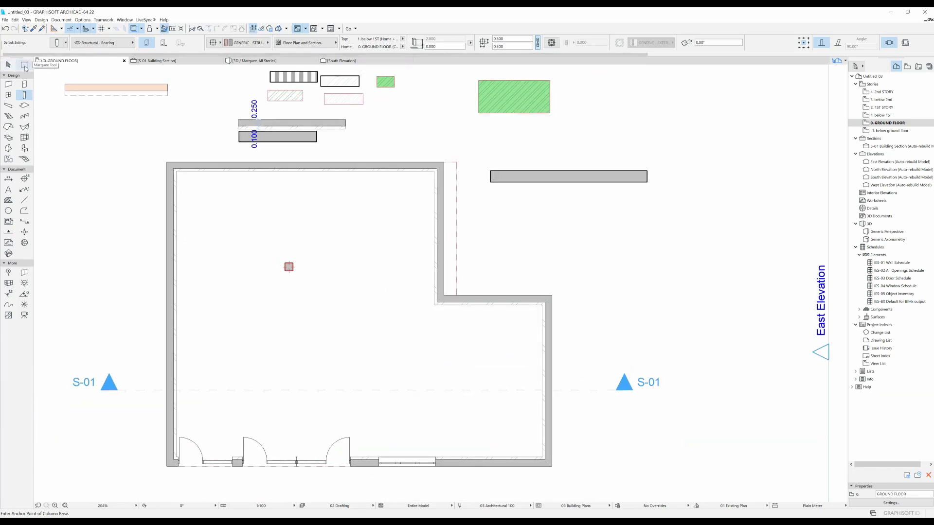
Marquee the ground-floor building and show just that area in 3D
left_click(24, 66)
scroll(175, 212, "down", 2)
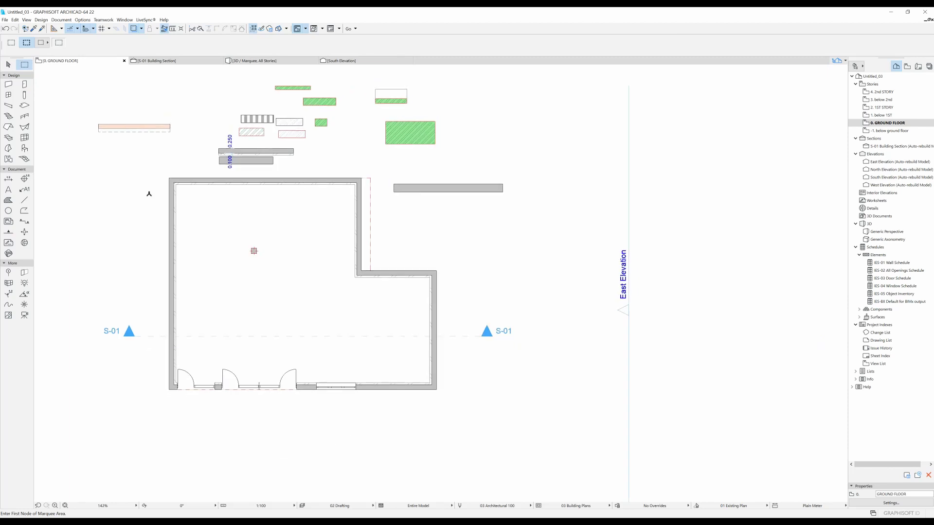
left_click(182, 159)
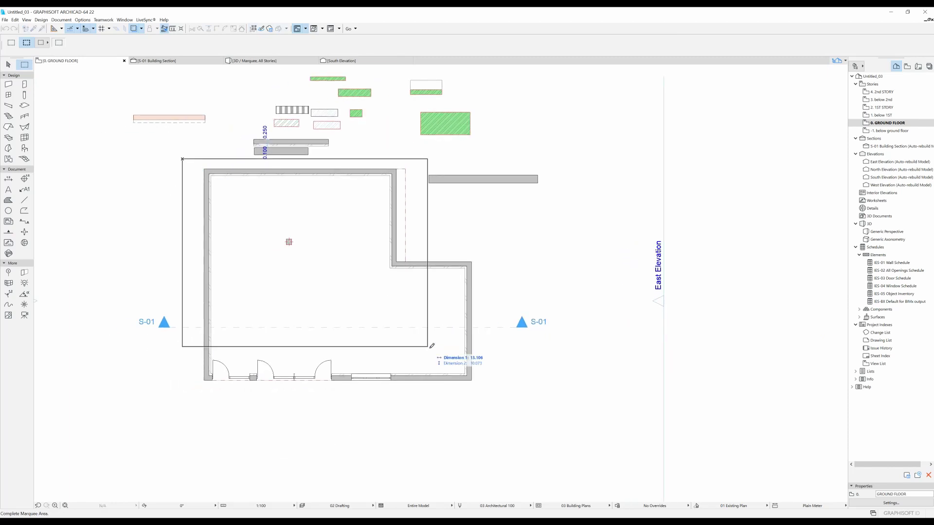
left_click(498, 394)
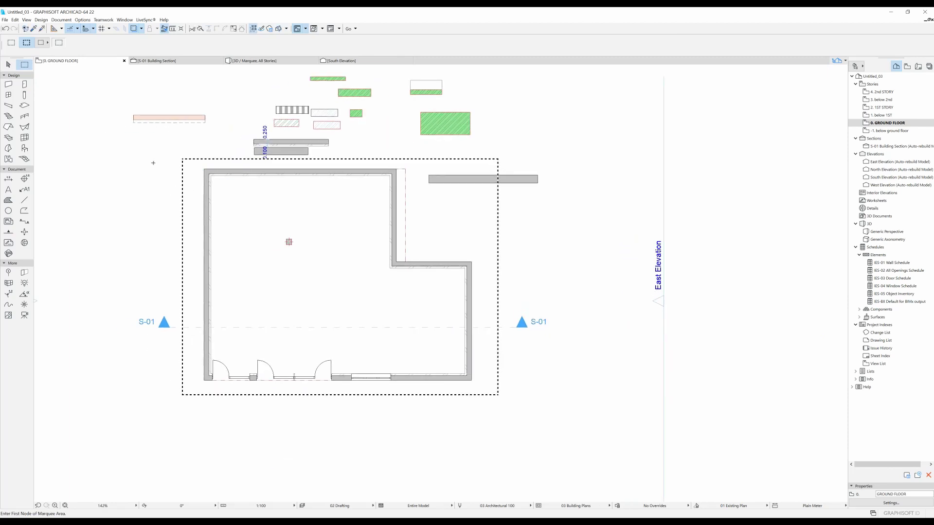
key("F5")
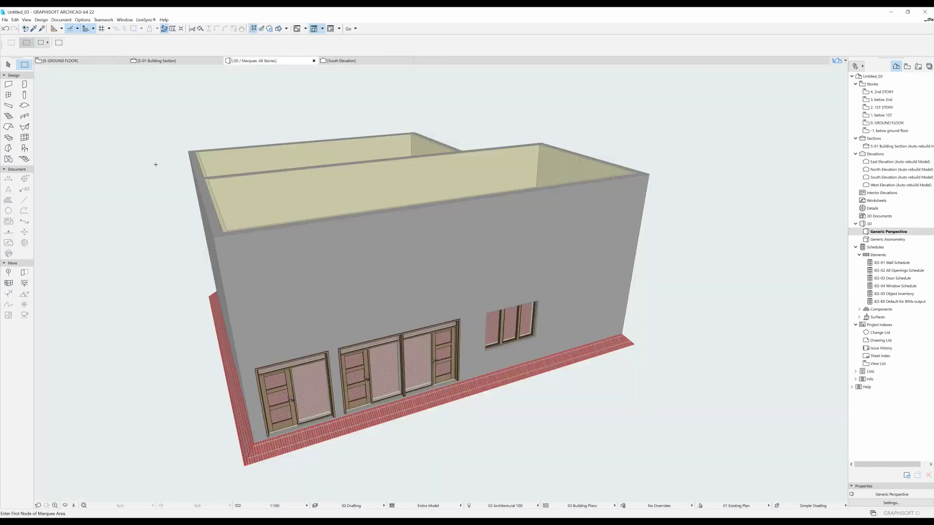
Orbit down into the marked building, then return to the 0. GROUND FLOOR plan
middle_click_drag(394, 147, 809, 185, "shift")
double_click(869, 124)
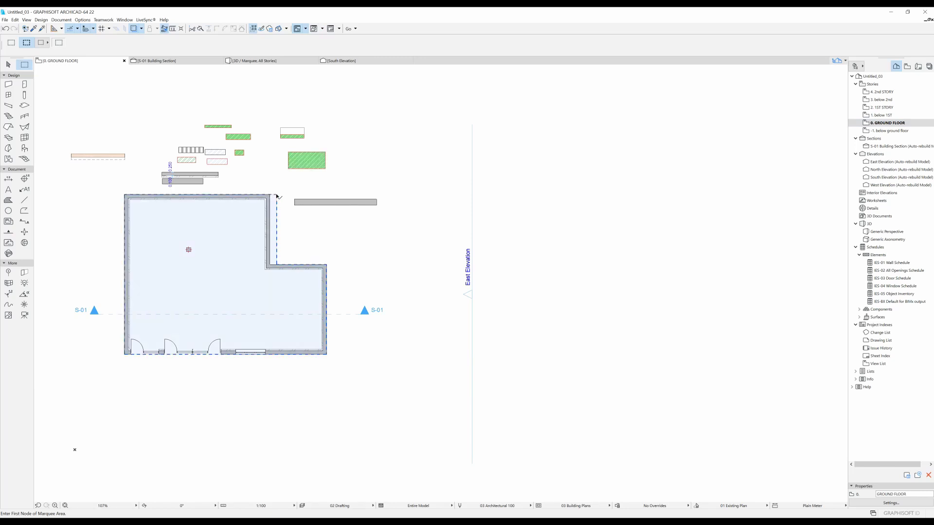
Move the L-shaped floor slab and its column into the empty area east of the building
left_click(189, 250, "shift")
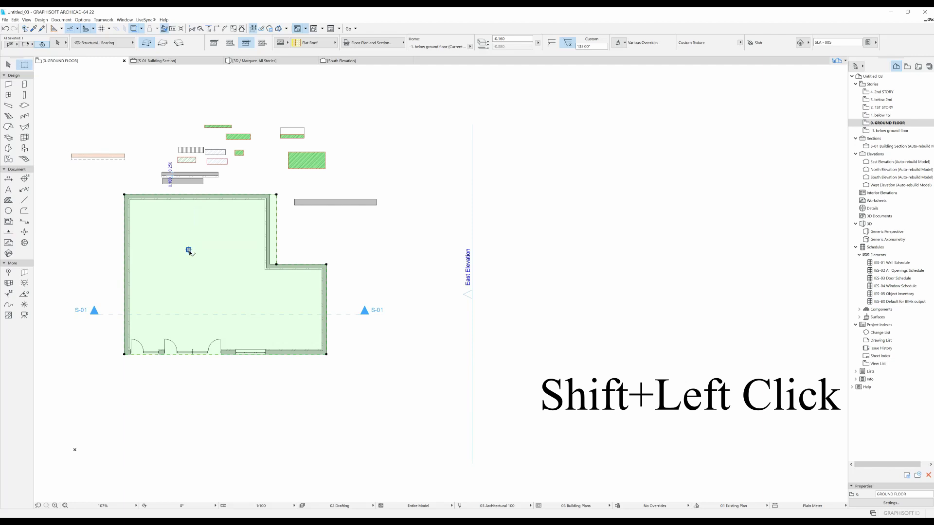
left_click(189, 250, "shift")
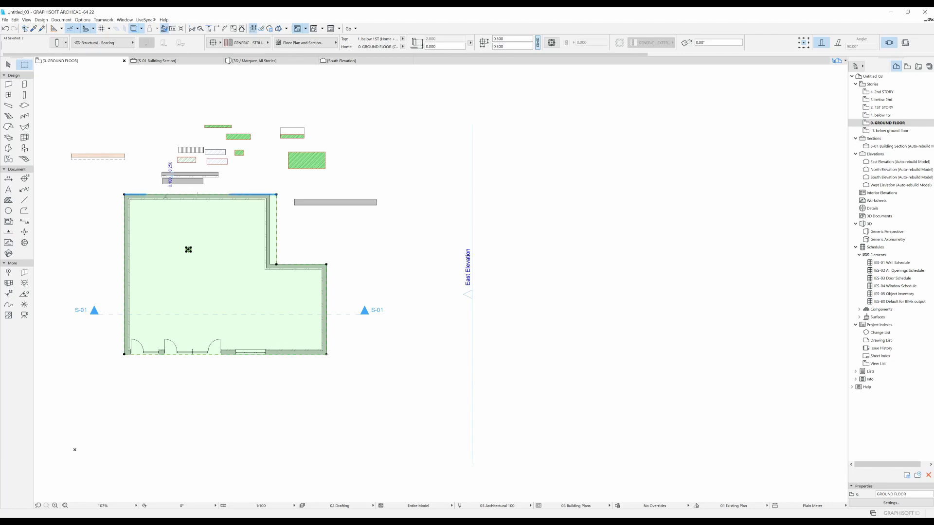
key("ctrl+d")
left_click(165, 204)
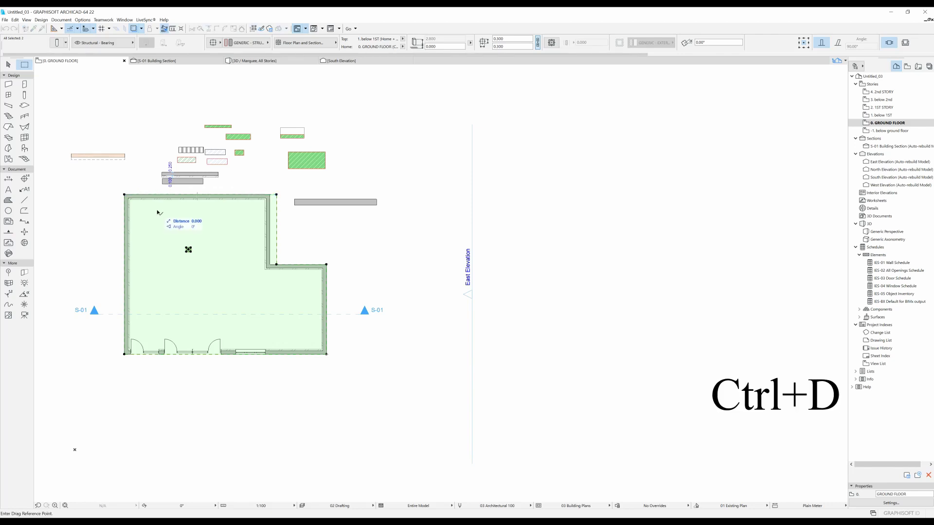
middle_click_drag(626, 257, 312, 202)
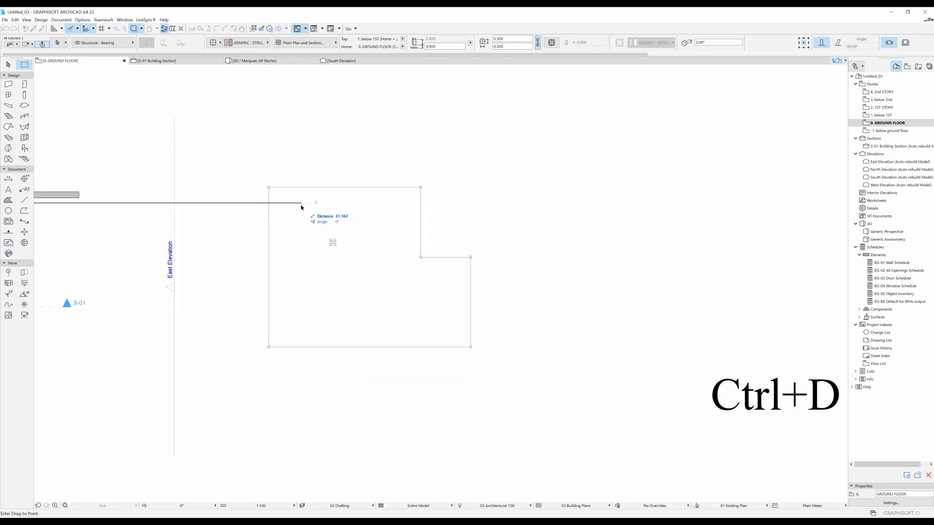
left_click(301, 205)
key("Escape")
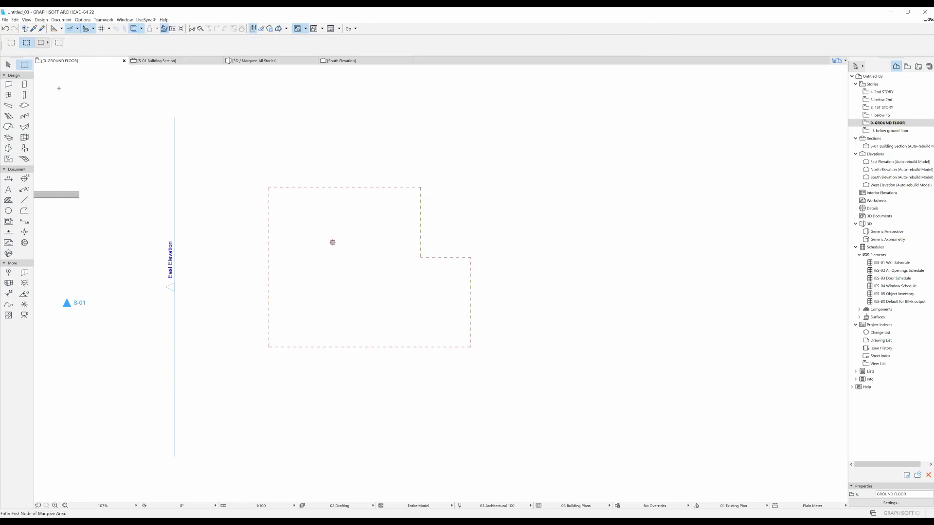
Marquee the moved slab and column and view them alone in 3D
left_click(238, 175)
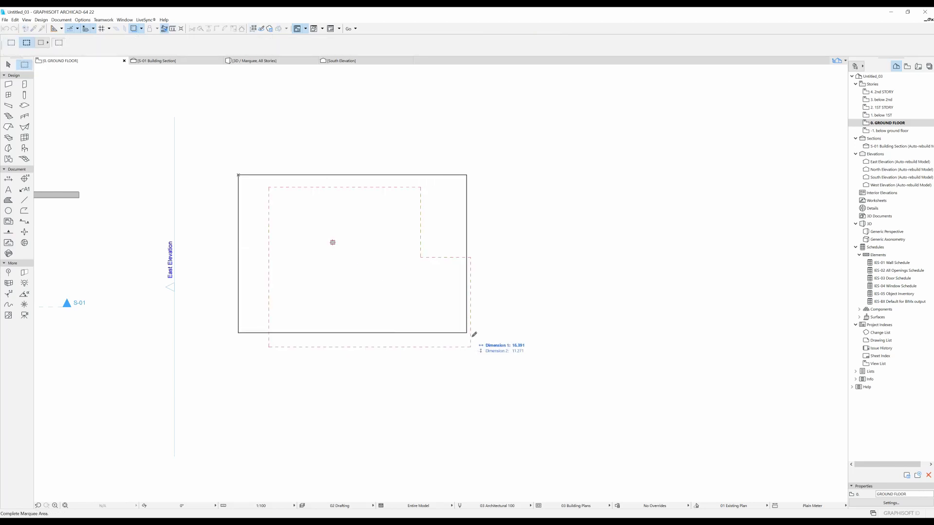
left_click(492, 369)
key("F5")
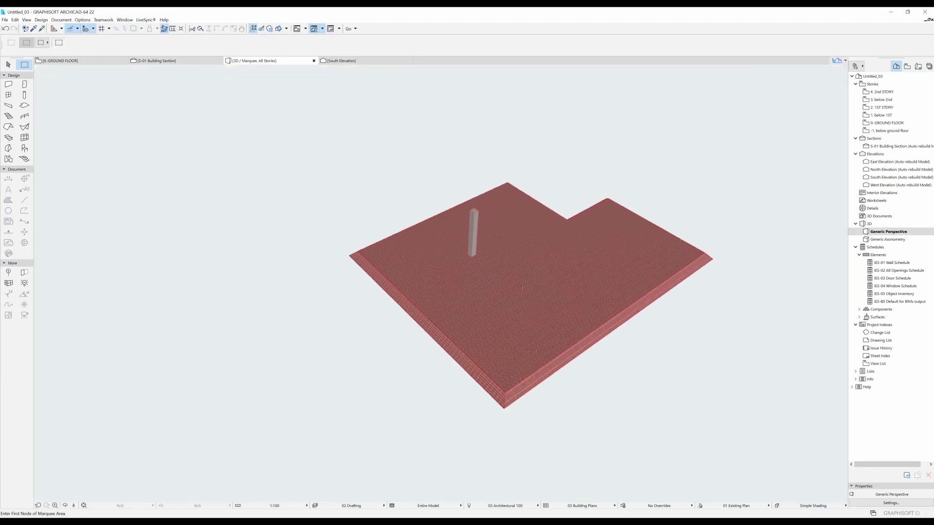
Orbit and tilt the 3D view to inspect the slab and column
middle_click_drag(439, 263, 417, 234, "shift")
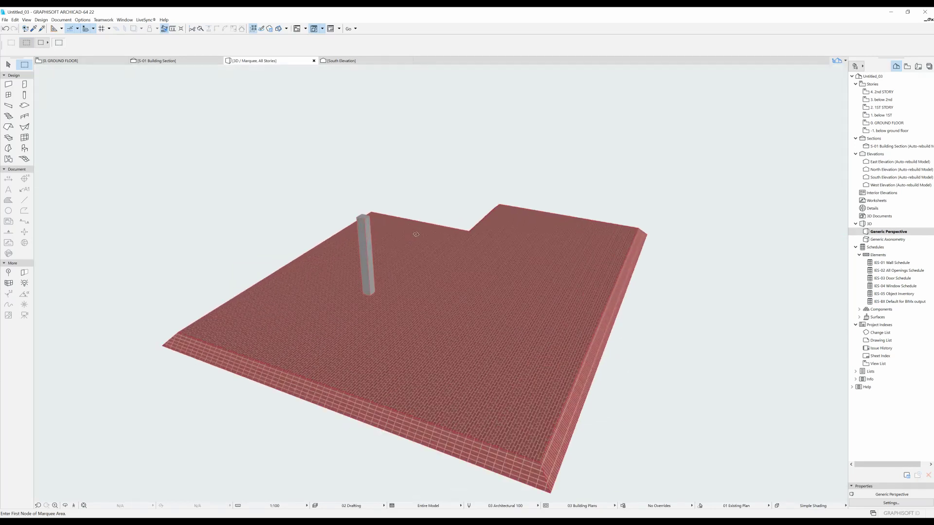
scroll(381, 260, "up", 3)
middle_click_drag(382, 260, 370, 263, "shift")
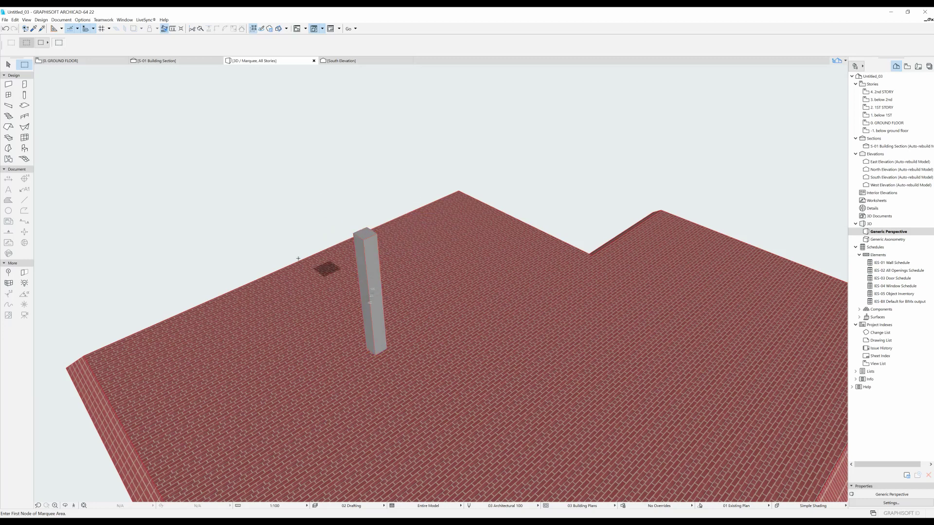
Return to the ground-floor plan and remove the marquee
key("F2")
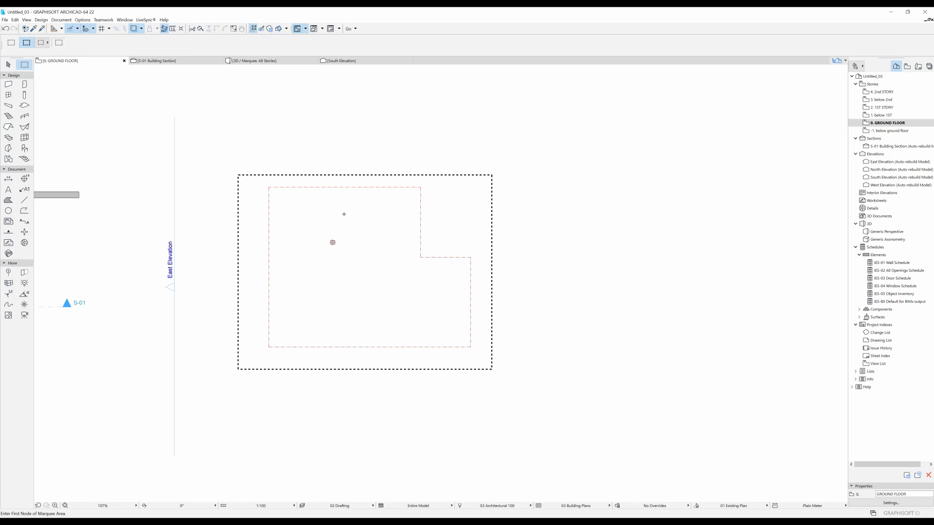
right_click(344, 214)
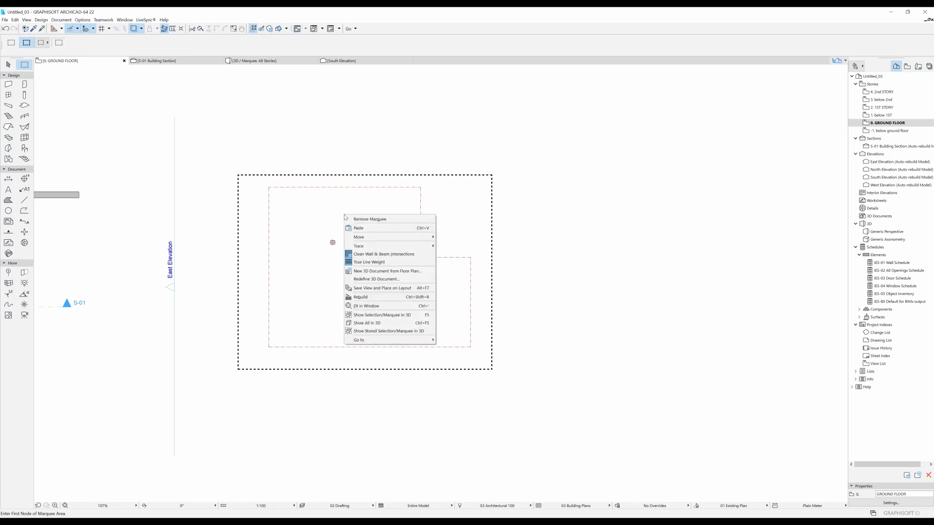
left_click(381, 219)
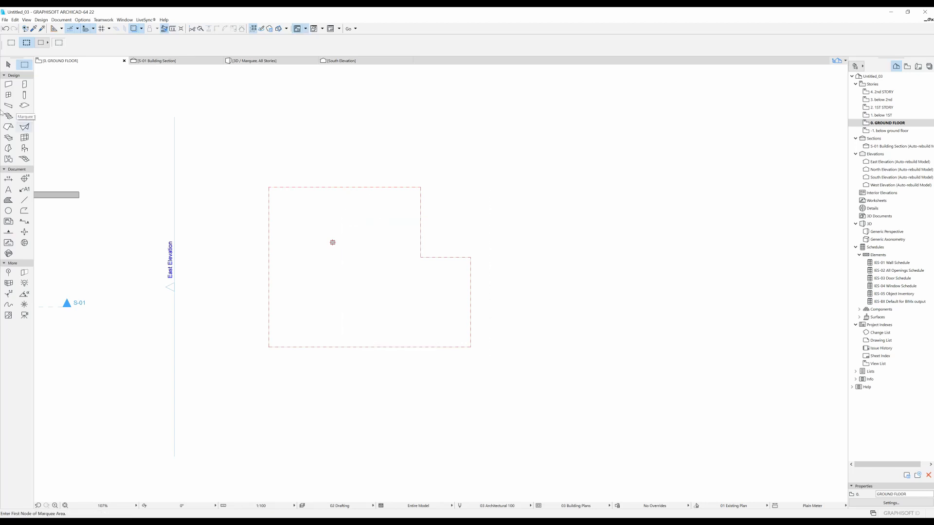
left_click(25, 95)
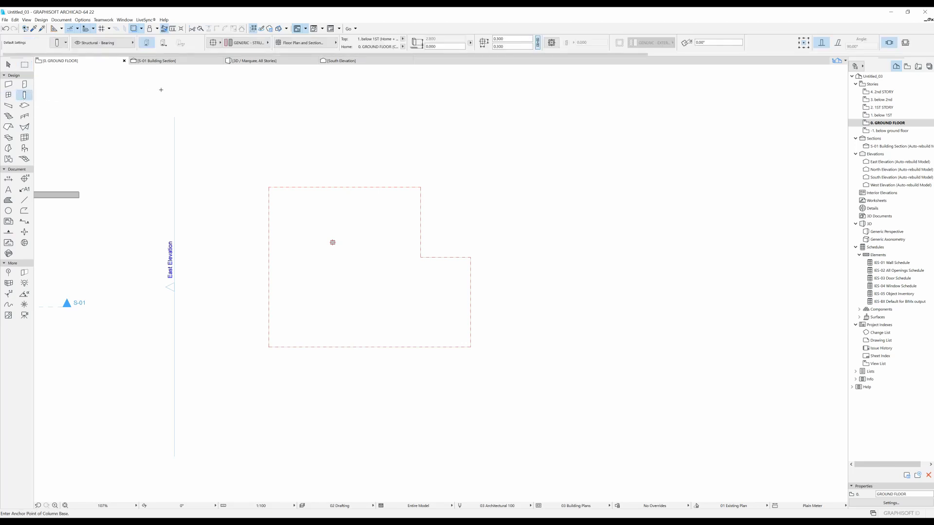
Place a new square column rotated 45° as a diamond
left_click(164, 44)
scroll(348, 235, "up", 5)
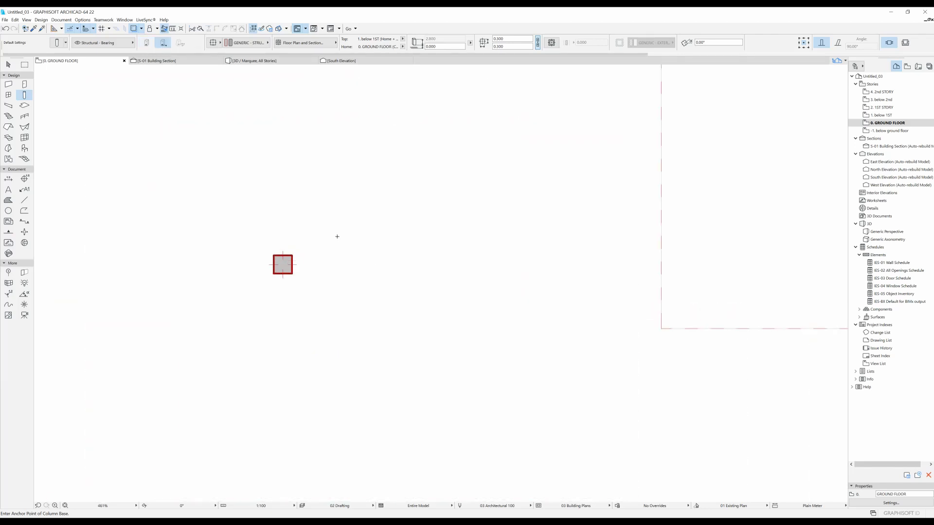
left_click(377, 269)
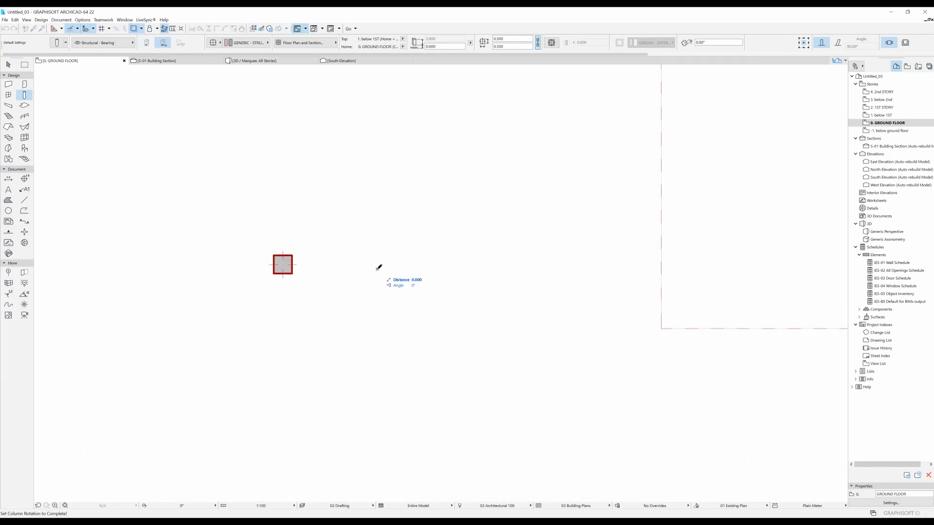
left_click(421, 308)
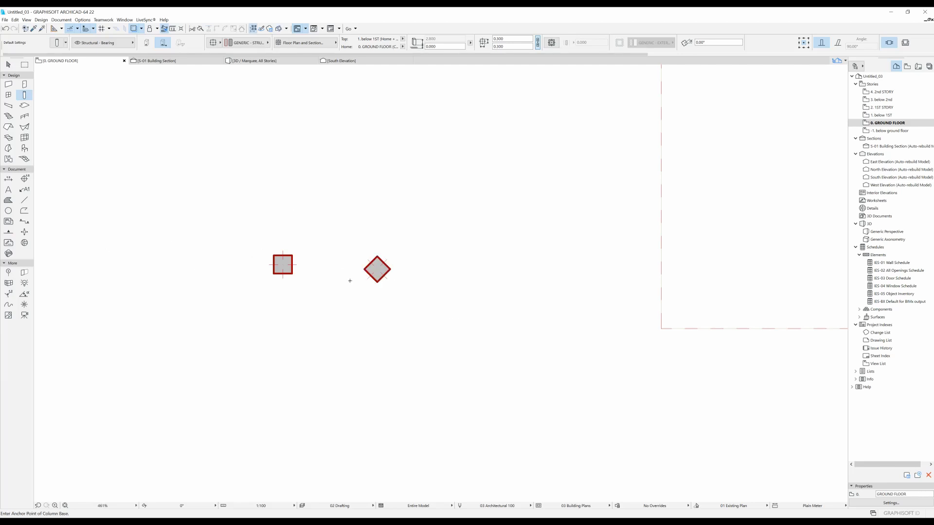
Rotate the left square column 45° to match the diamond, then pan the plan
left_click(285, 266, "shift")
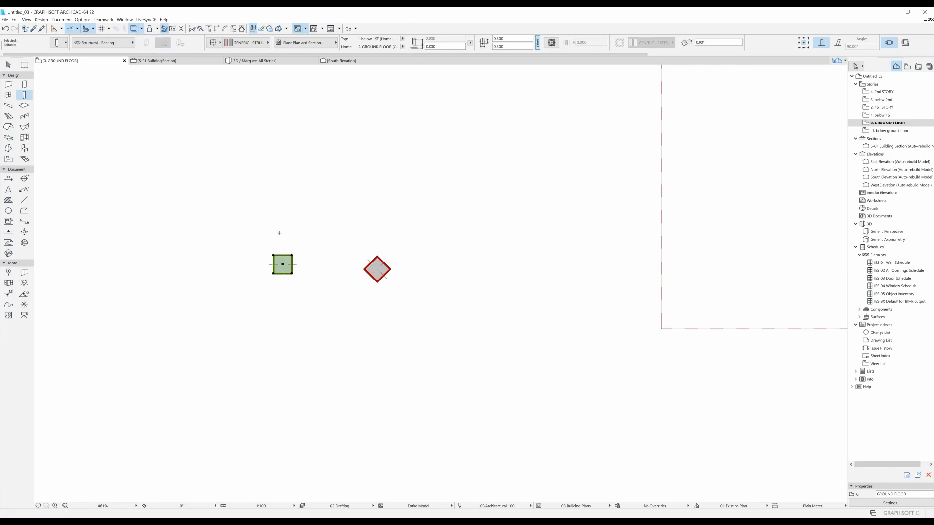
key("ctrl+e")
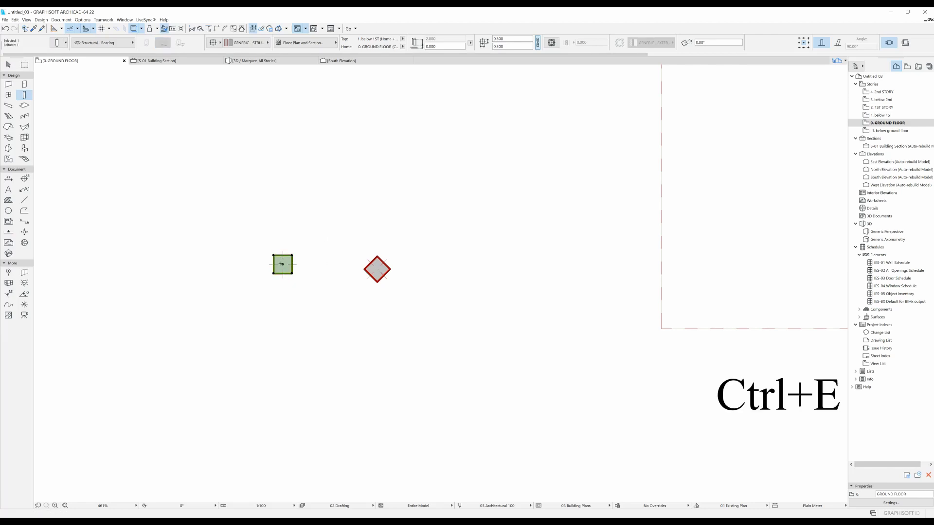
left_click(282, 264)
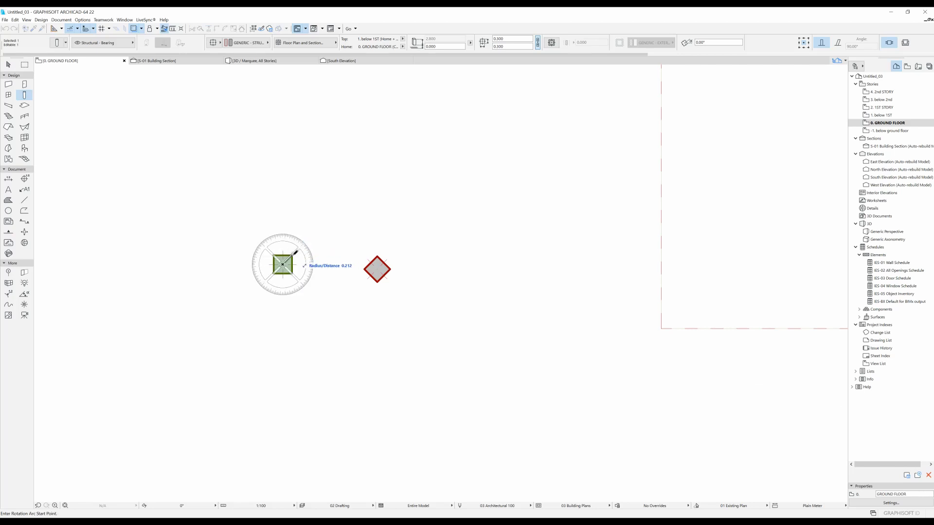
left_click(294, 252)
left_click(340, 263)
key("Escape")
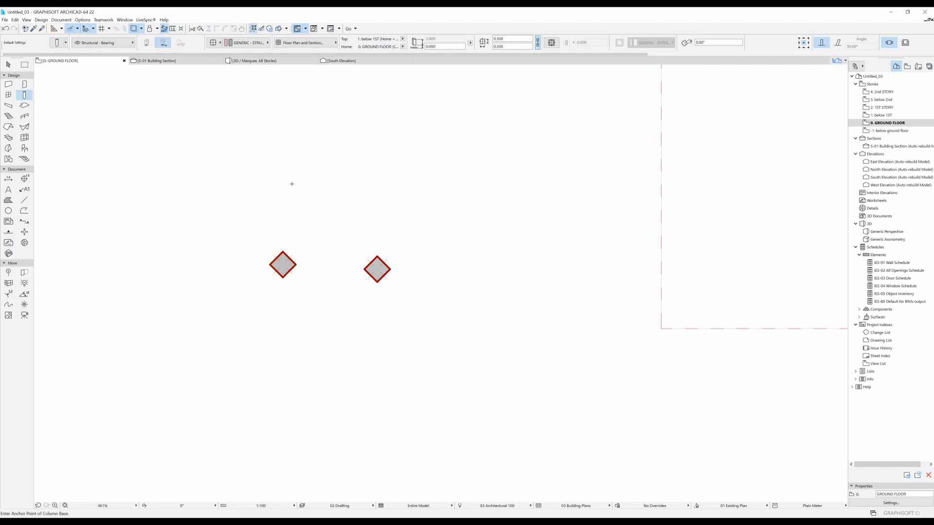
middle_click_drag(253, 193, 179, 192)
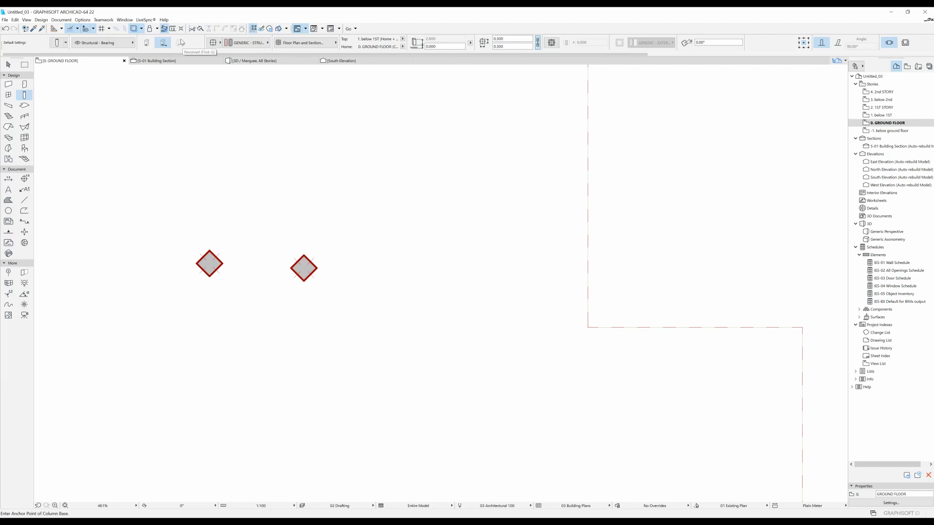
Place an inclined, revolved column slanted at 45° down-right beside the diamonds
left_click(838, 43)
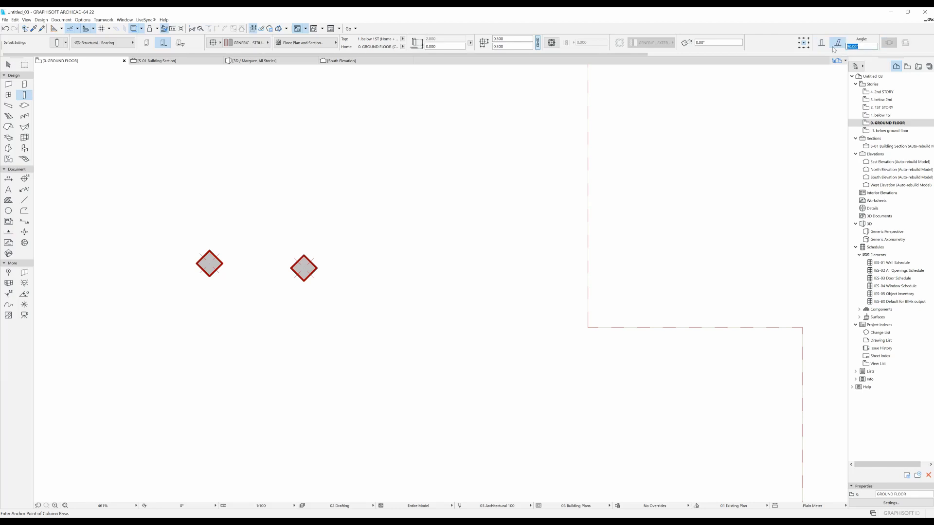
type("45")
key("Return")
left_click(181, 45)
left_click(382, 258)
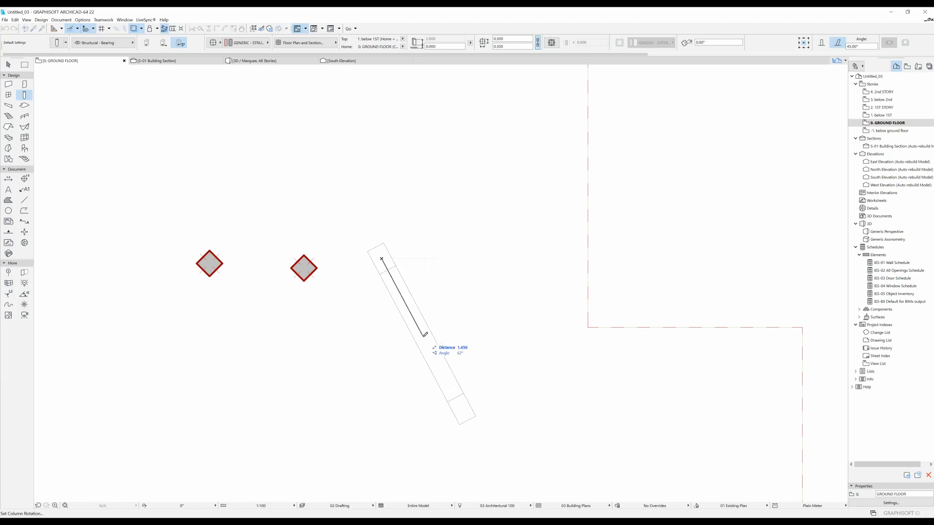
left_click(442, 314)
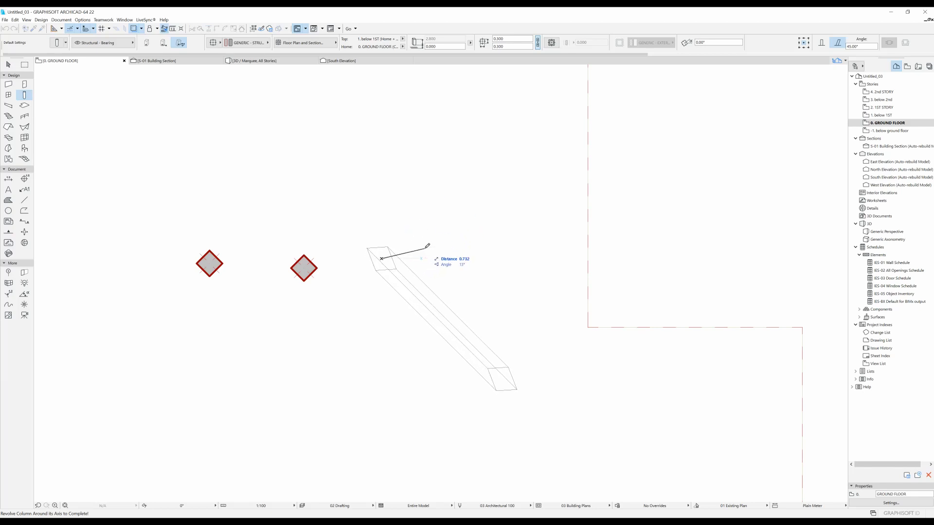
left_click(426, 247)
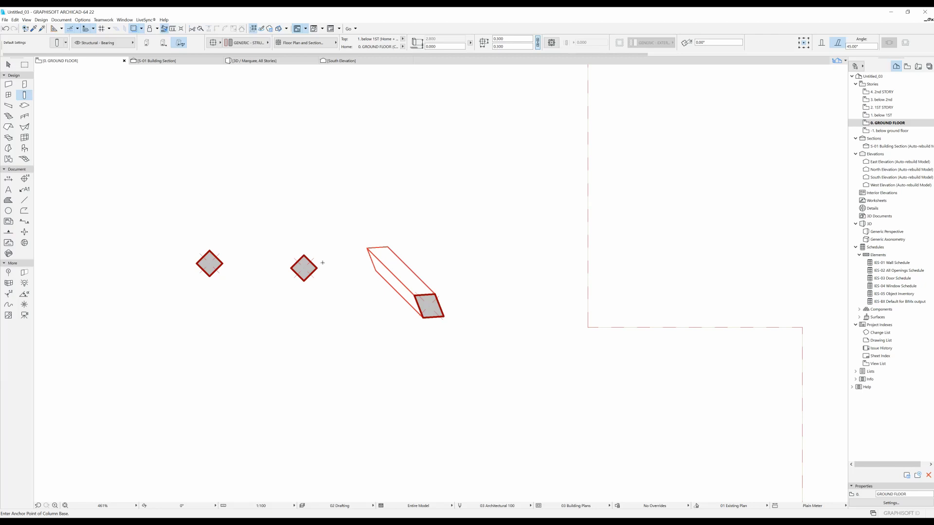
scroll(256, 217, "down", 1)
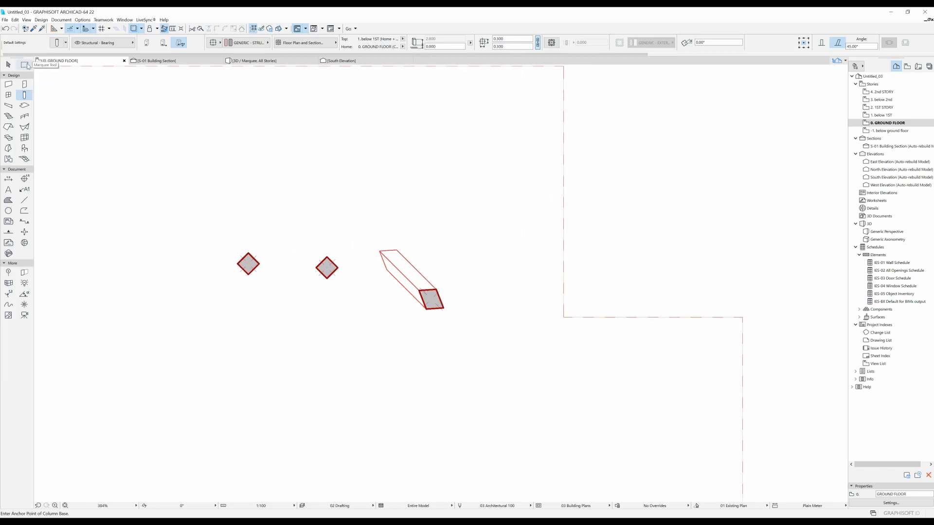
scroll(306, 292, "down", 3)
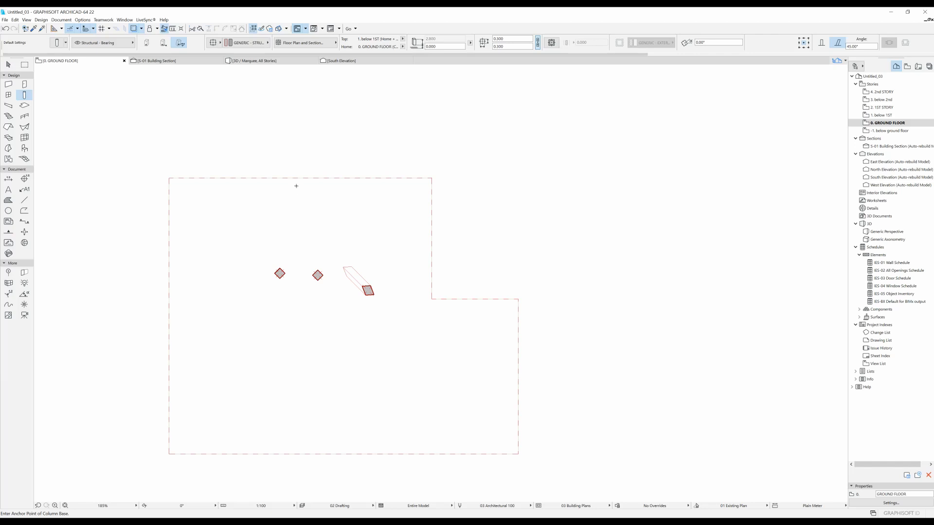
Orbit the 3D view to check the three new columns
key("F3")
middle_click_drag(296, 185, 271, 319, "shift")
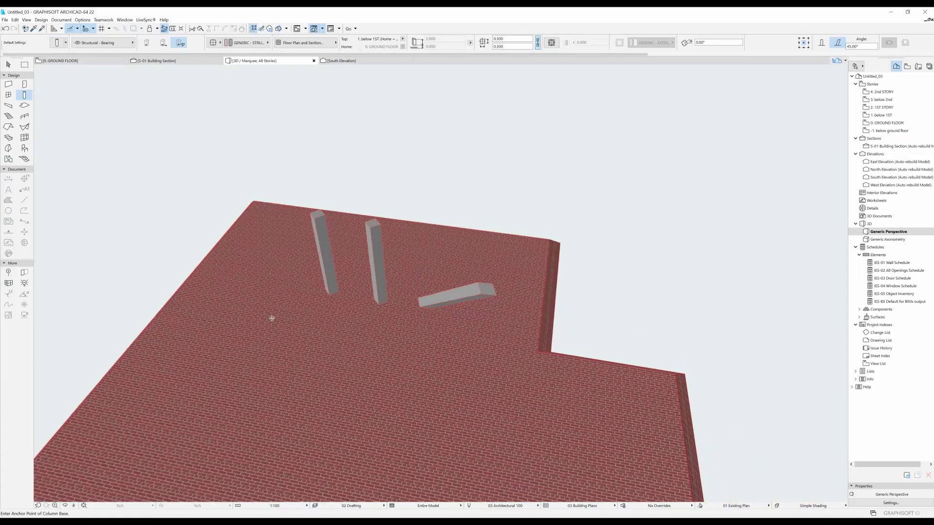
scroll(450, 312, "up", 2)
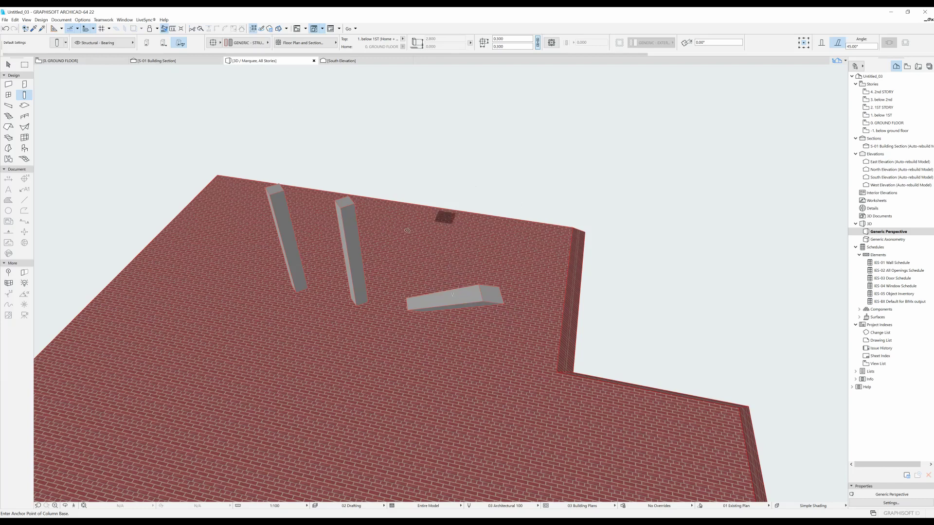
On the plan, pick up the left diamond column's settings and switch to straight columns
key("F2")
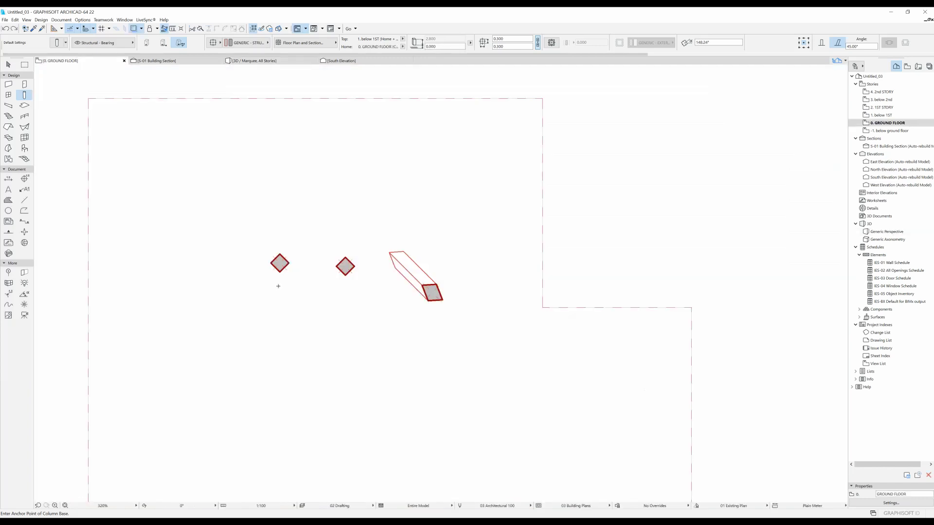
left_click(281, 260, "alt")
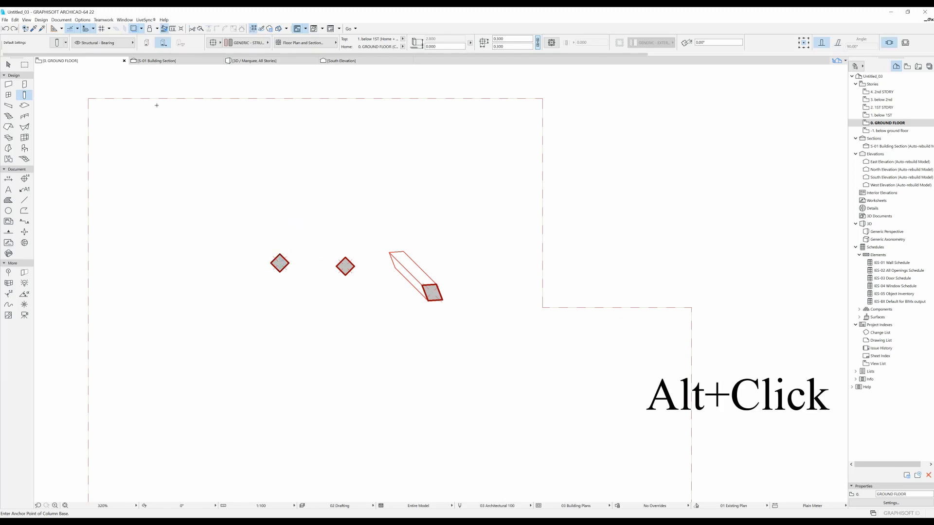
left_click(147, 42)
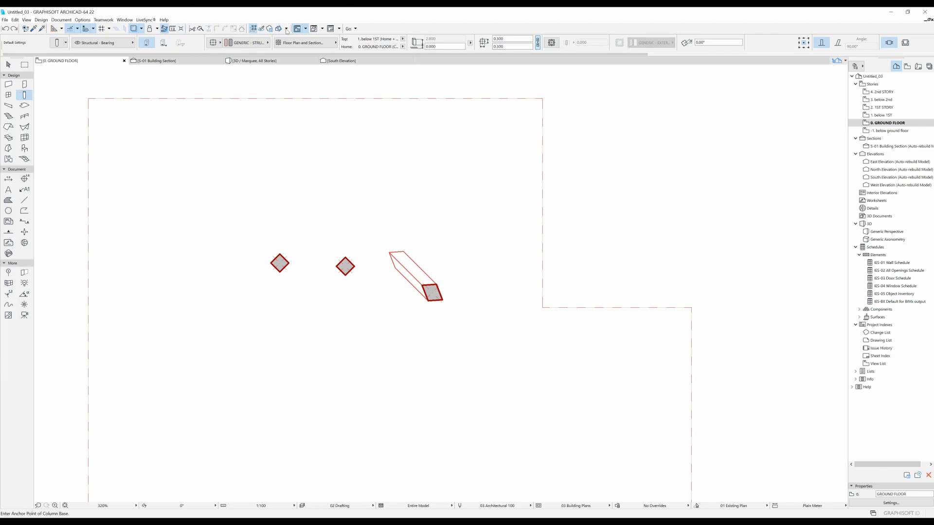
Place a square column and a round column above the diamond columns
left_click(214, 44)
left_click(247, 42)
left_click(269, 202)
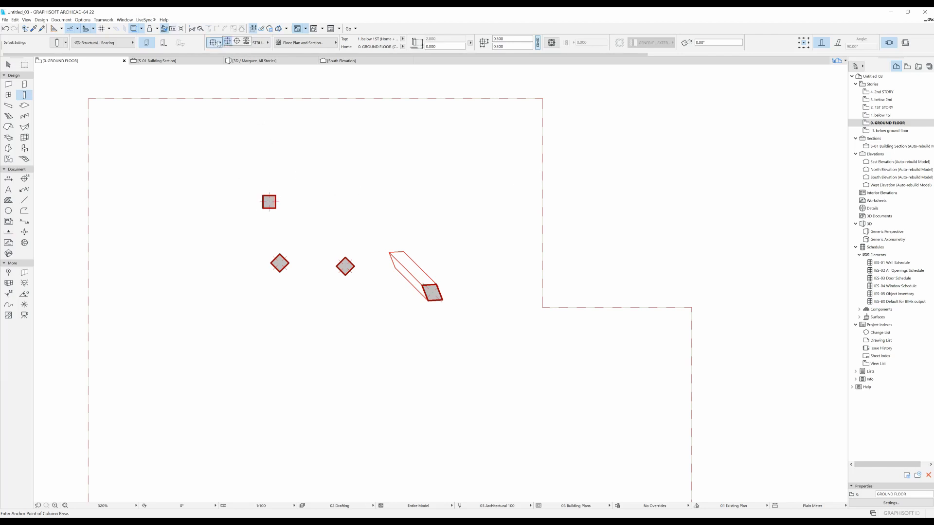
left_click(381, 204)
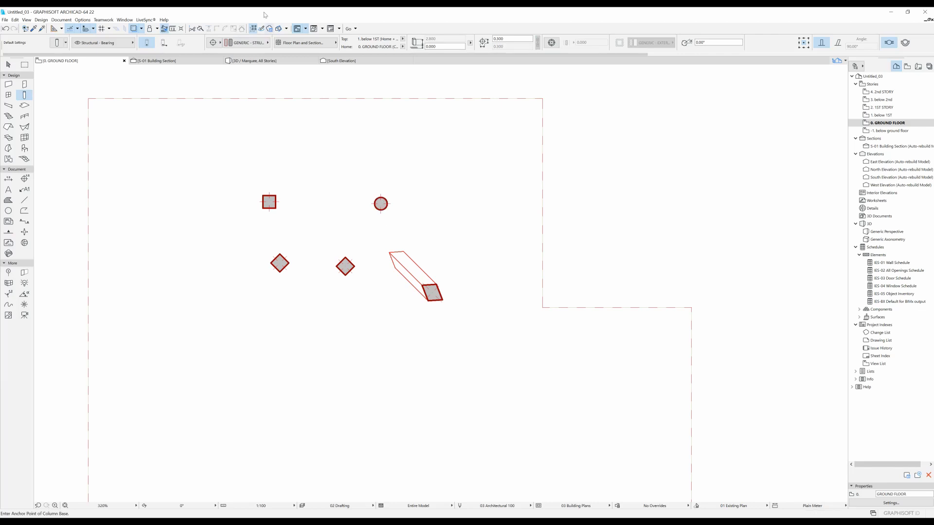
Switch columns to profile sections, choosing Steel Rectangular Hollow and then Steel C Section
left_click(216, 43)
left_click(246, 41)
left_click(257, 45)
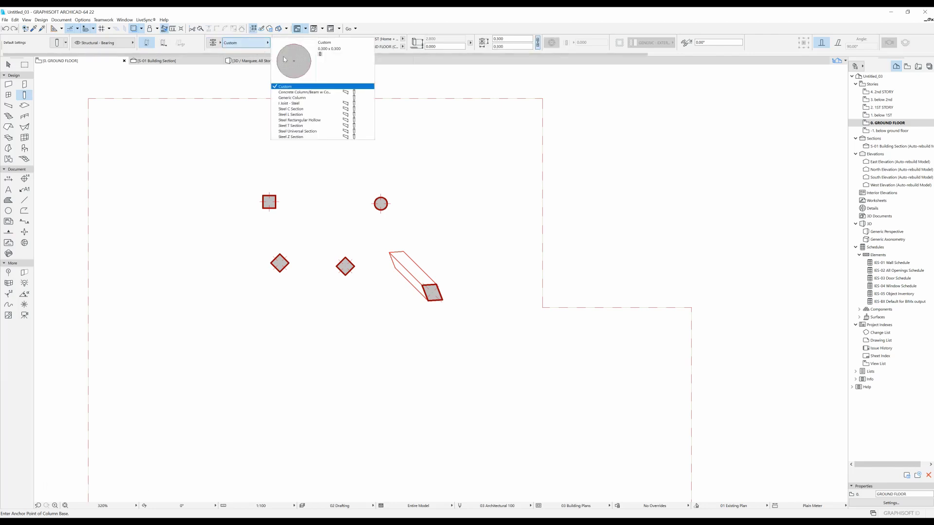
left_click(299, 120)
scroll(287, 185, "up", 3)
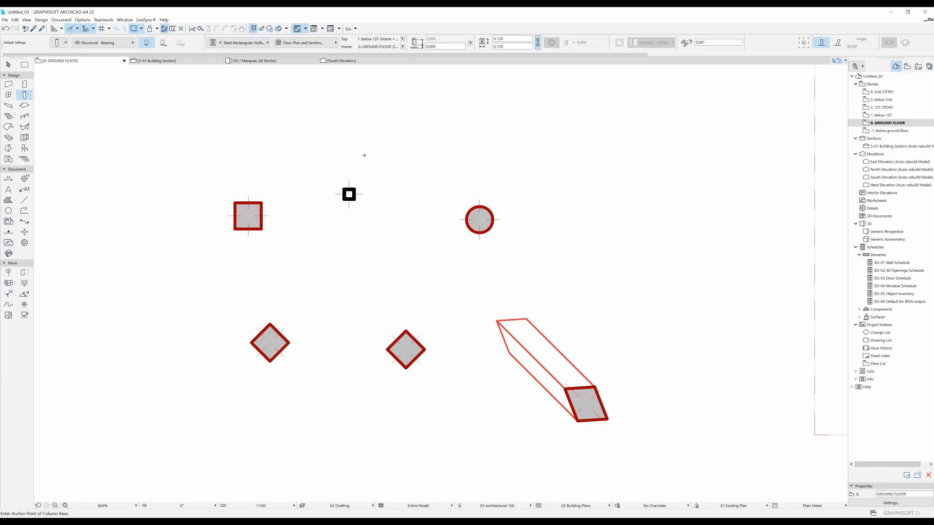
left_click(248, 43)
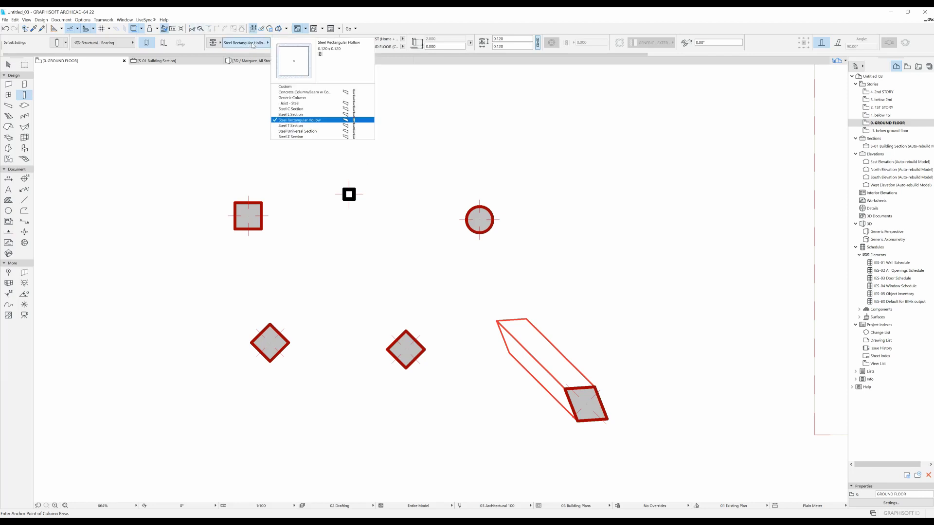
left_click(302, 110)
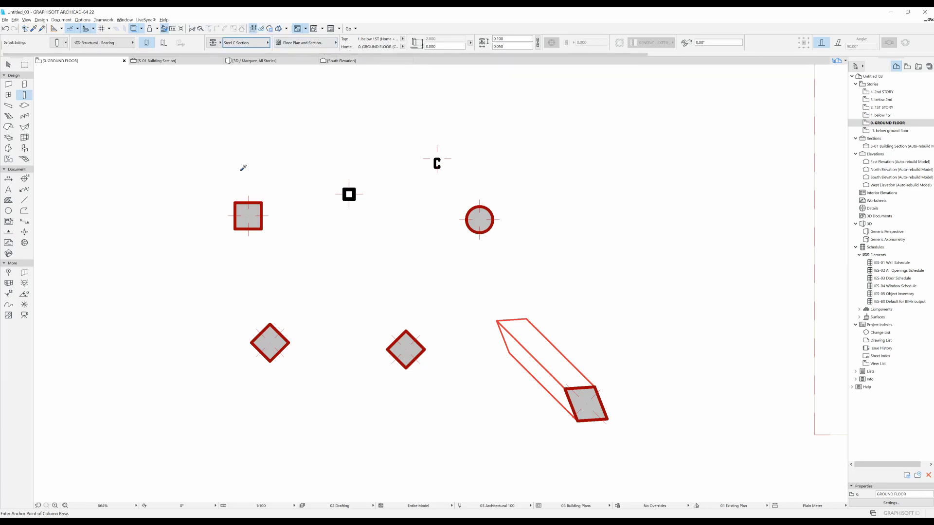
left_click(253, 210, "alt")
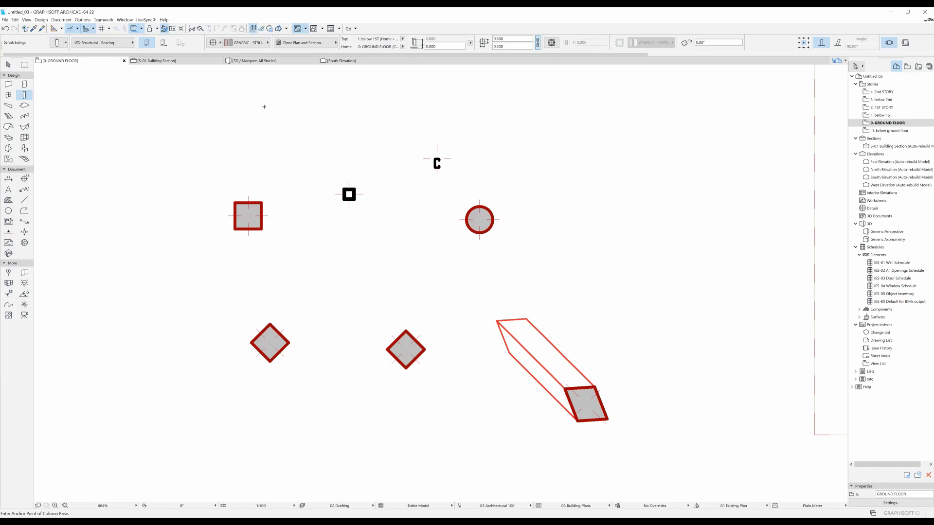
Set column Floor Plan Display to Outlines Only, then bring up the building material list
left_click(309, 45)
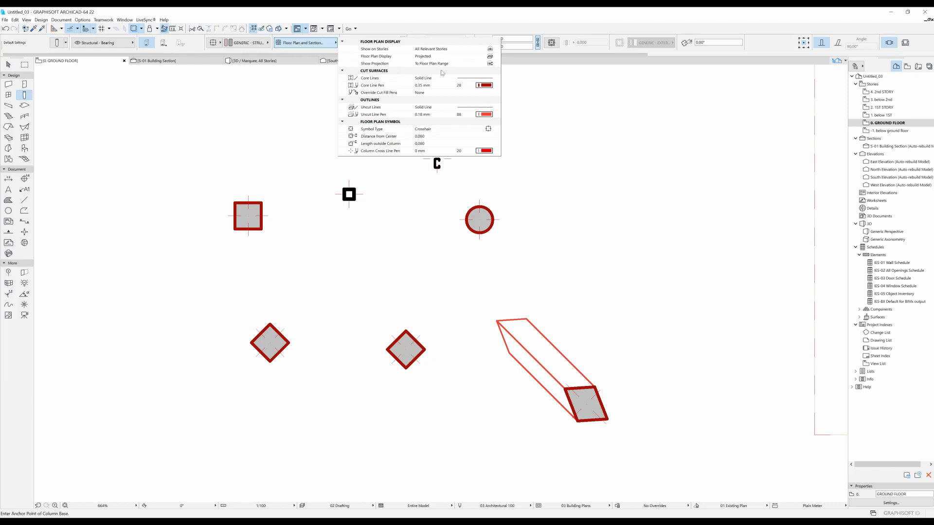
left_click(496, 49)
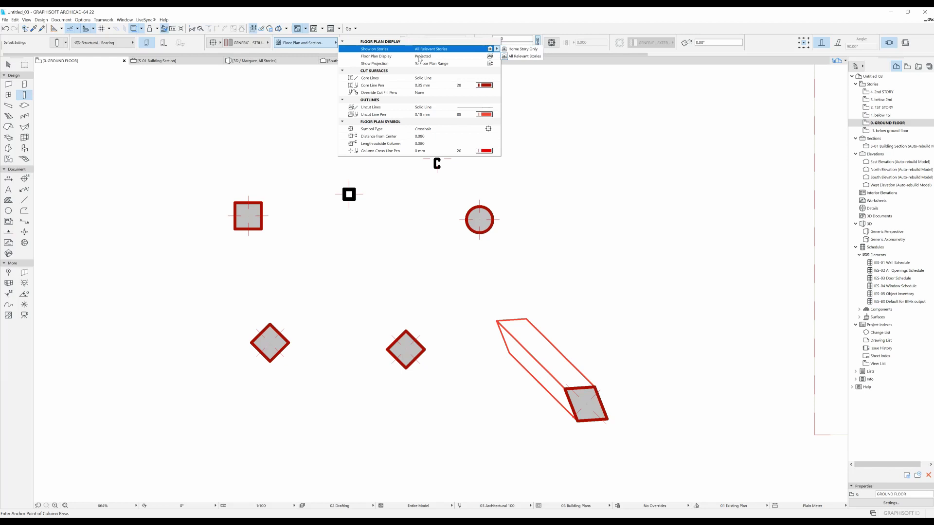
key("Escape")
left_click(496, 56)
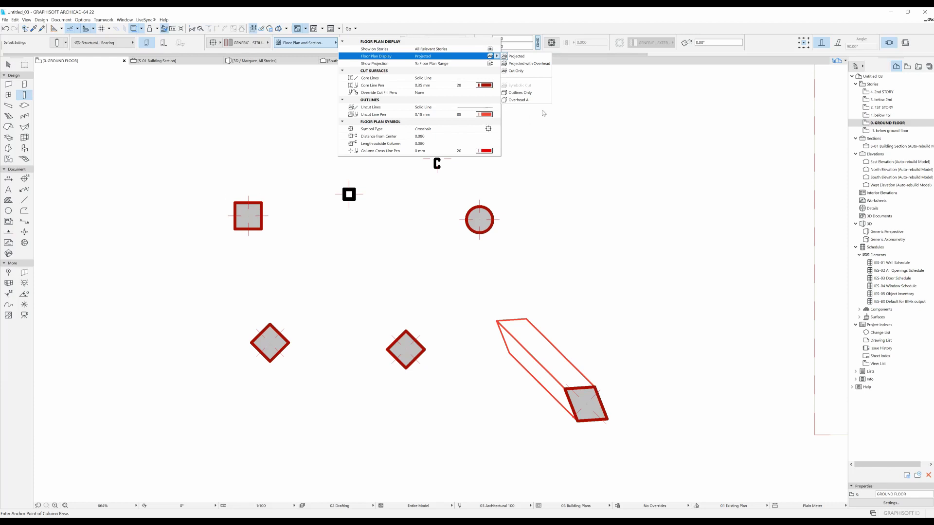
left_click(521, 94)
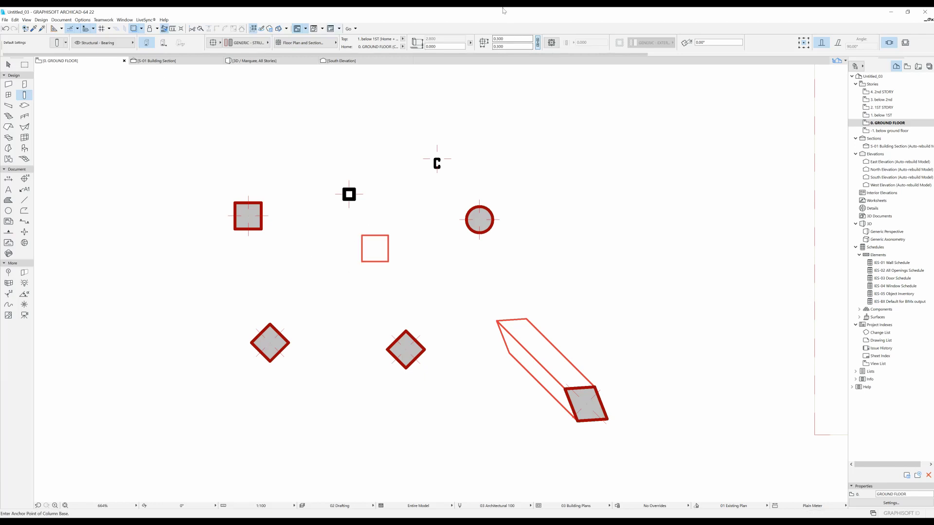
left_click(334, 45)
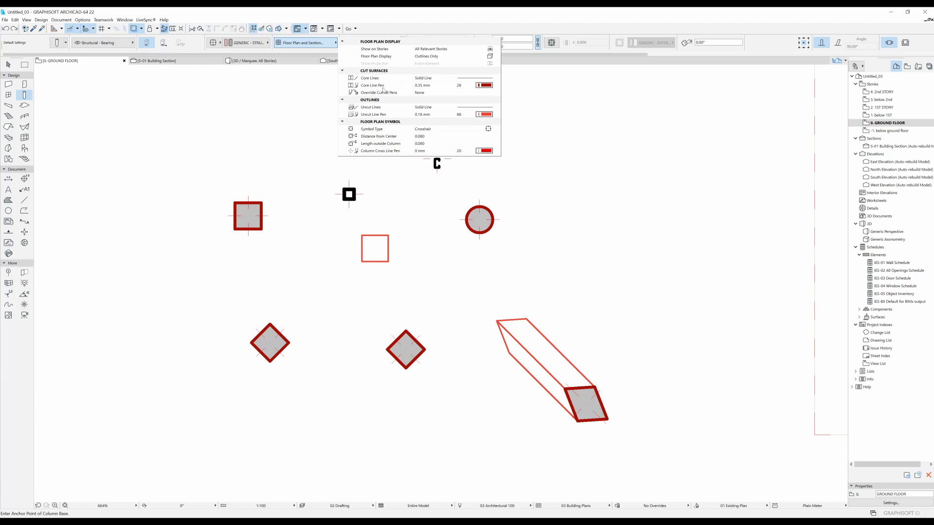
left_click(248, 43)
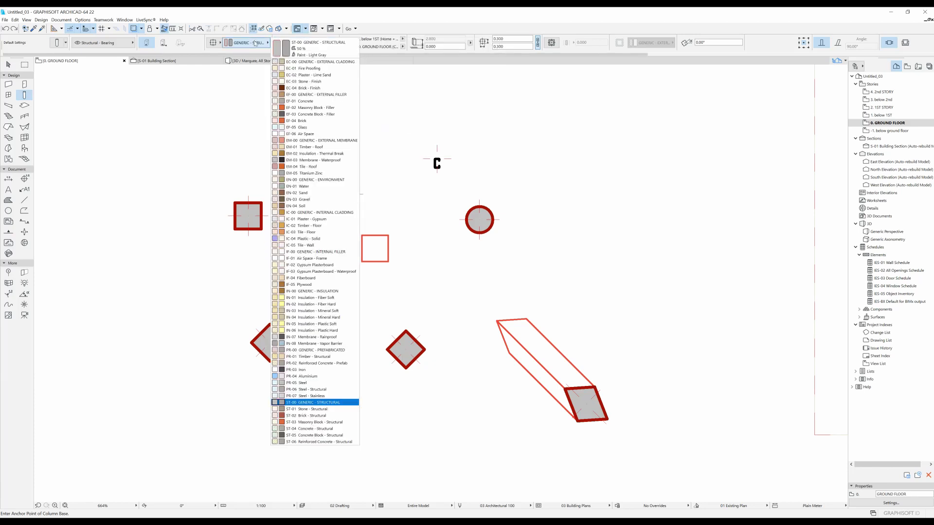
Place a square EF-02 Masonry Block - Filler column displayed as Projected
left_click(323, 108)
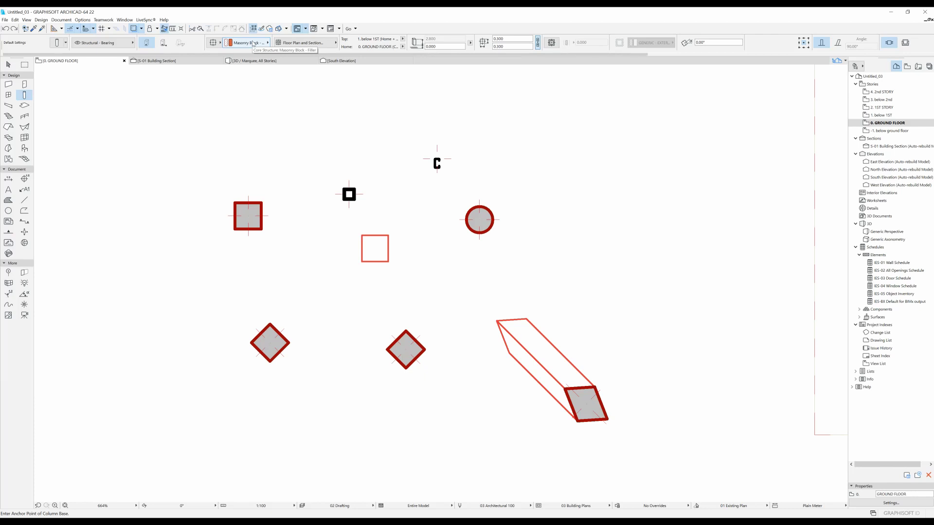
left_click(306, 42)
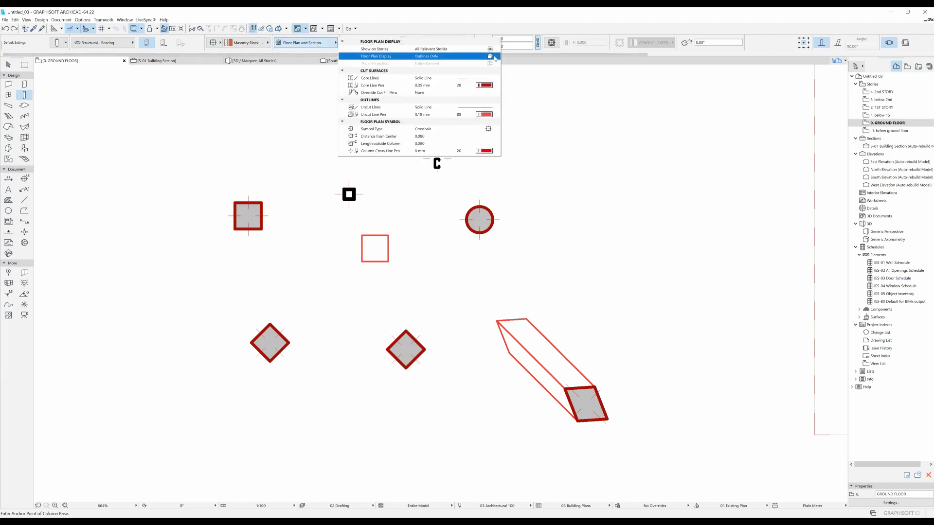
left_click(492, 56)
left_click(517, 56)
left_click(298, 267)
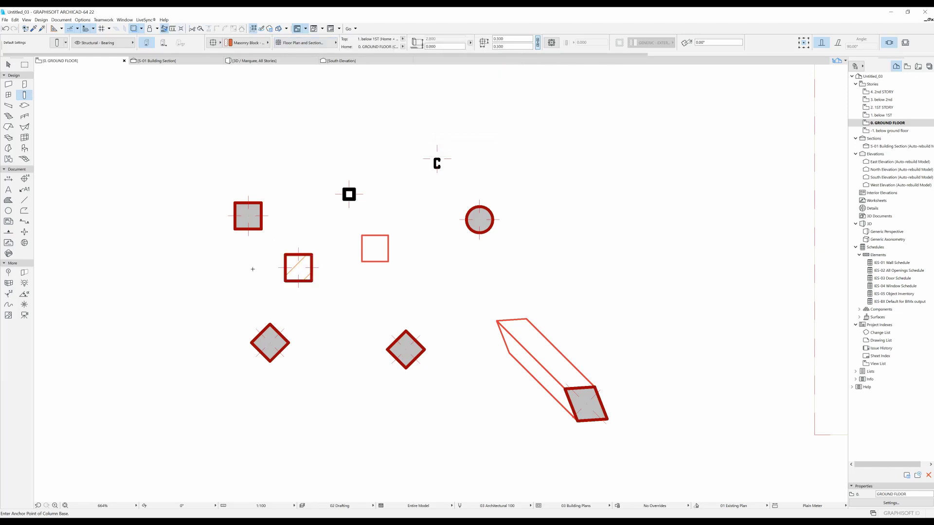
scroll(296, 269, "up", 4)
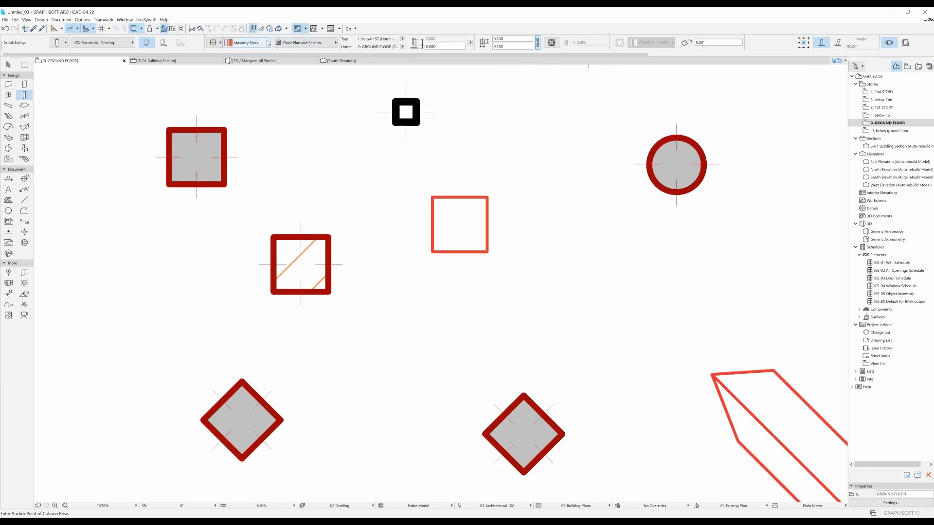
Override both cut fill pens with teal hatch on salmon fill, and use an orange core outline
left_click(302, 266, "shift")
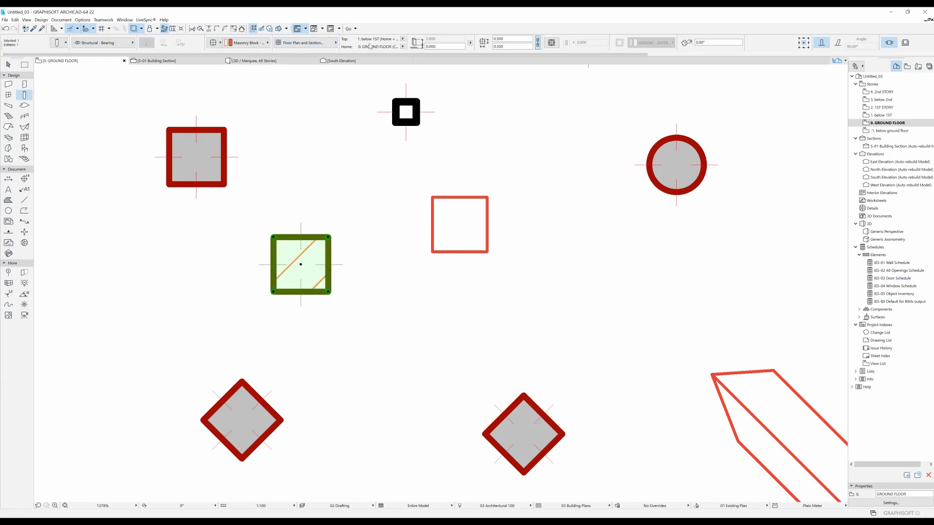
left_click(323, 44)
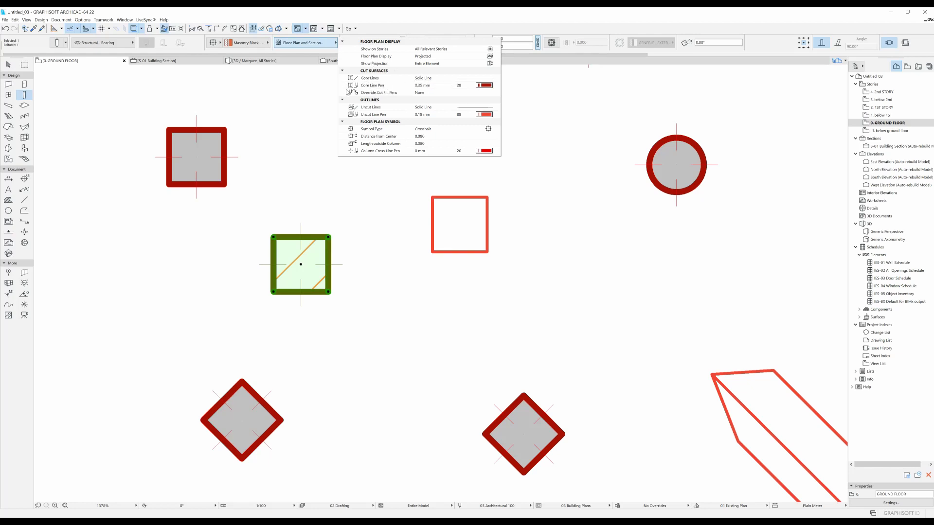
left_click(496, 93)
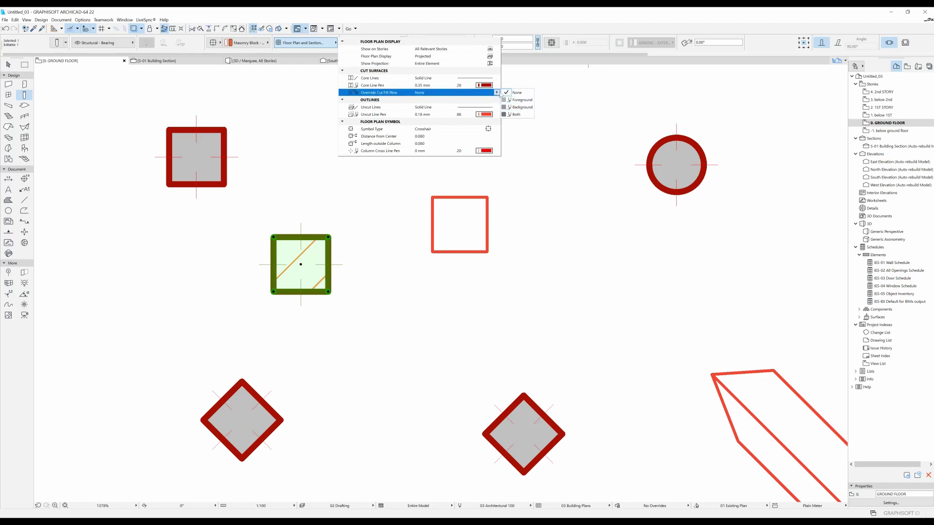
left_click(516, 115)
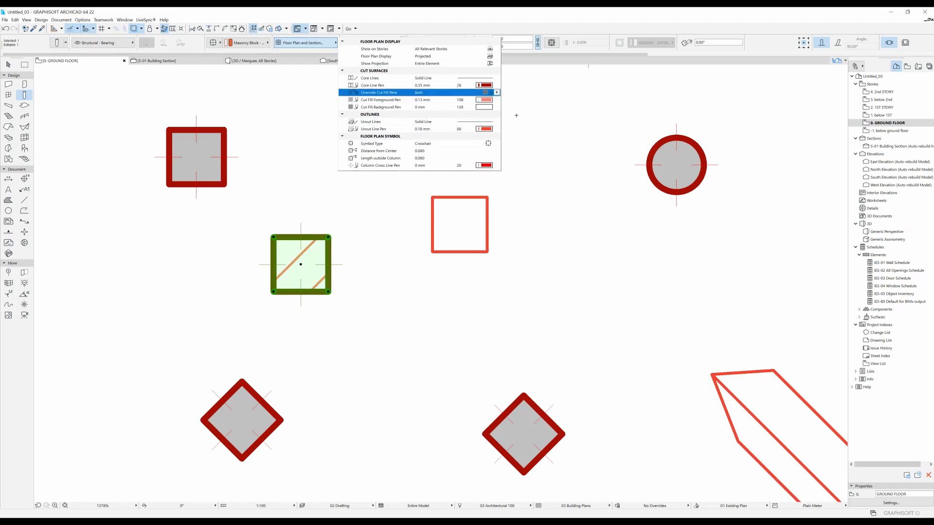
left_click(493, 101)
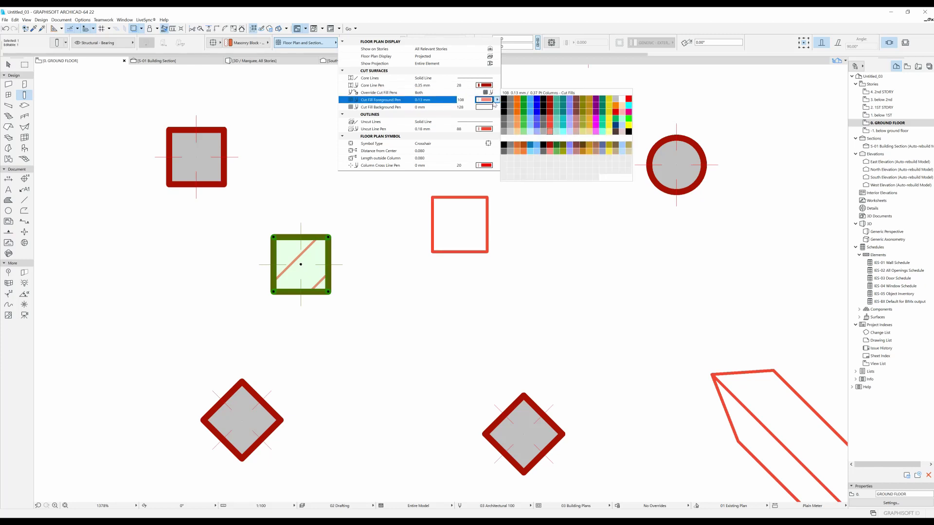
left_click(556, 106)
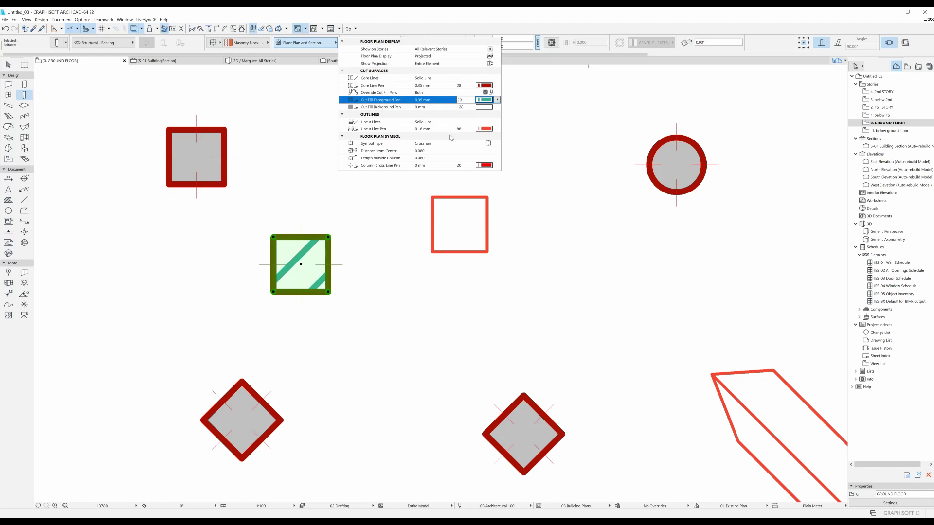
left_click(492, 107)
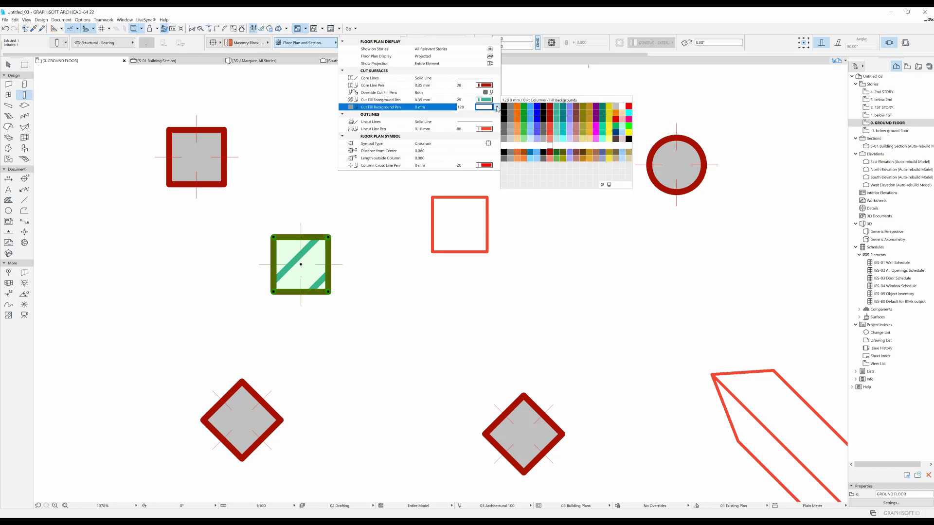
left_click(552, 139)
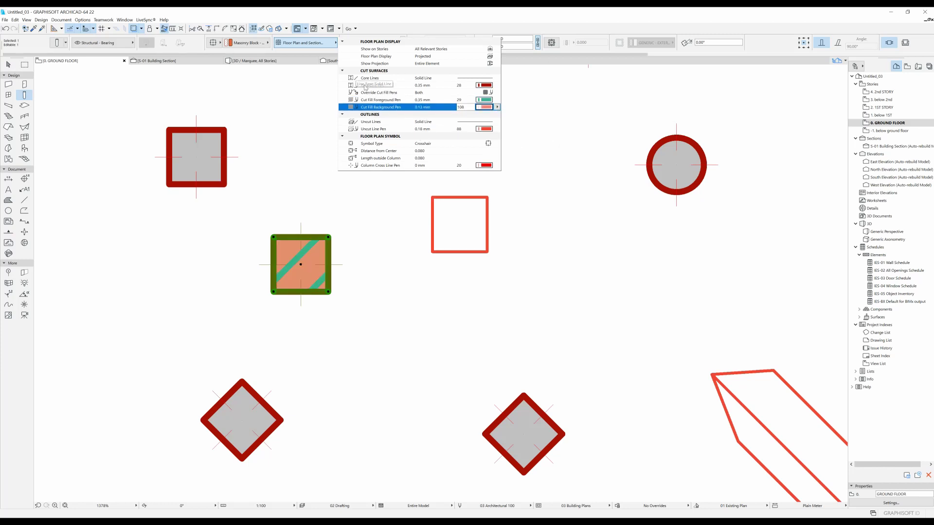
left_click(497, 85)
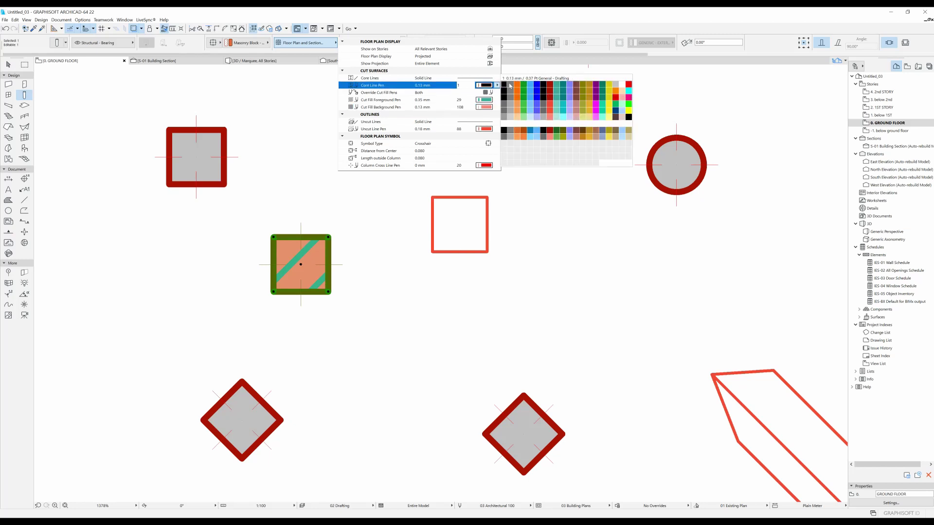
left_click(518, 85)
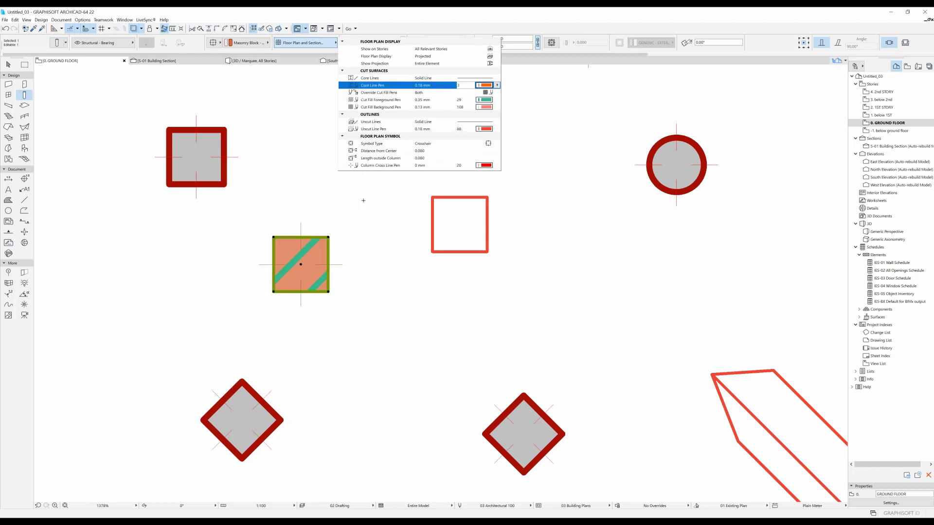
key("Escape")
key("Escape")
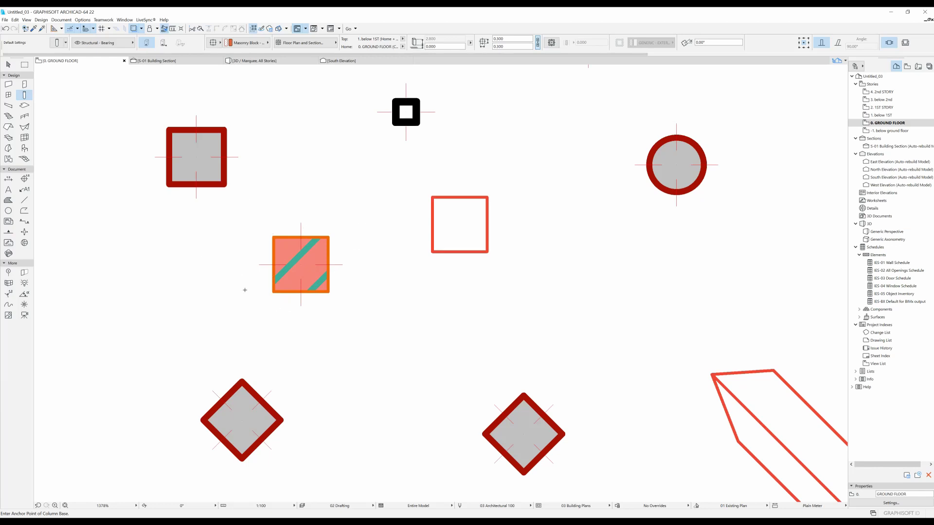
Set the slanted column's Uncut Line Pen to 64 so its outline shows green
left_click(315, 42)
scroll(377, 231, "down", 2)
middle_click_drag(567, 301, 401, 239)
scroll(404, 240, "down", 1)
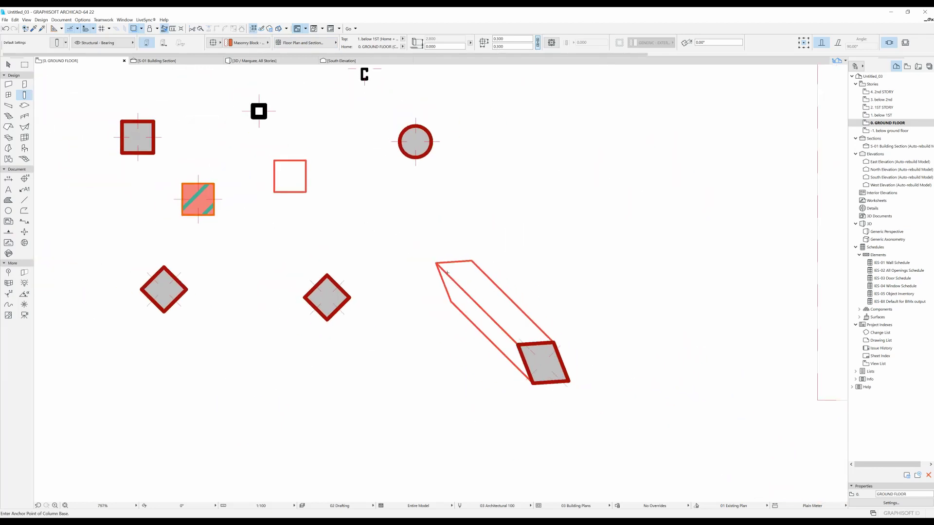
left_click(462, 274)
left_click(322, 45)
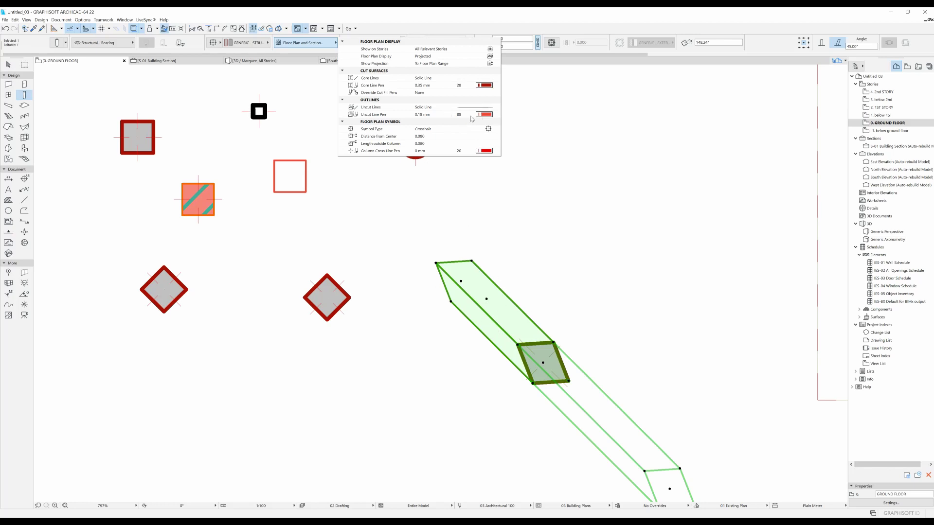
left_click(485, 115)
left_click(517, 139)
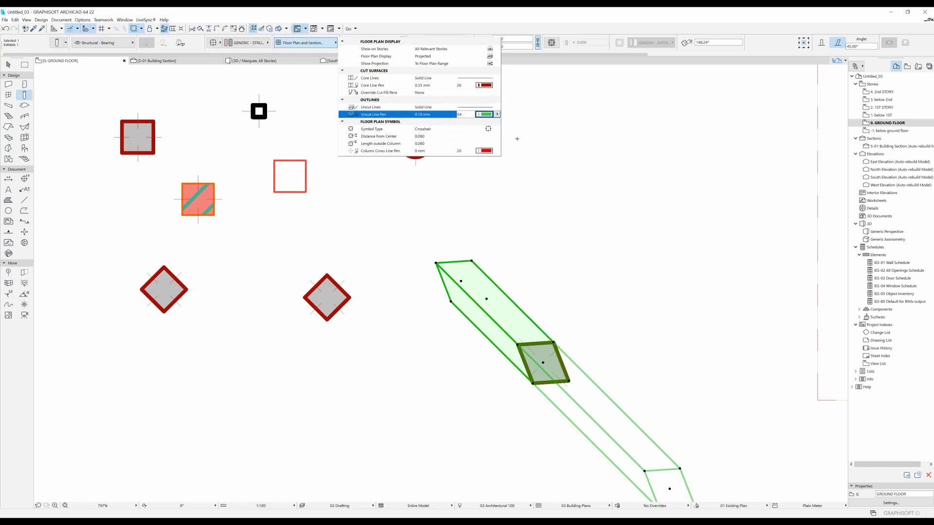
key("Escape")
key("Escape")
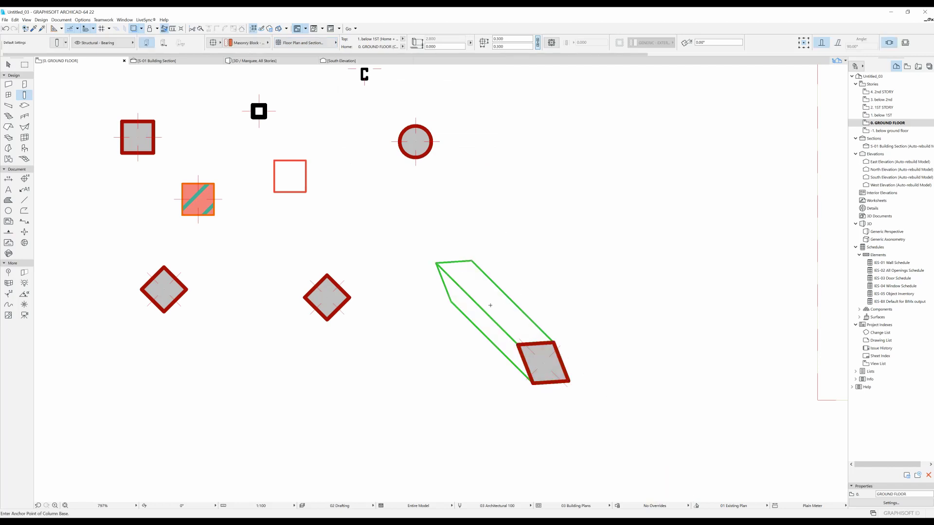
middle_click_drag(449, 227, 518, 260)
left_click(305, 42)
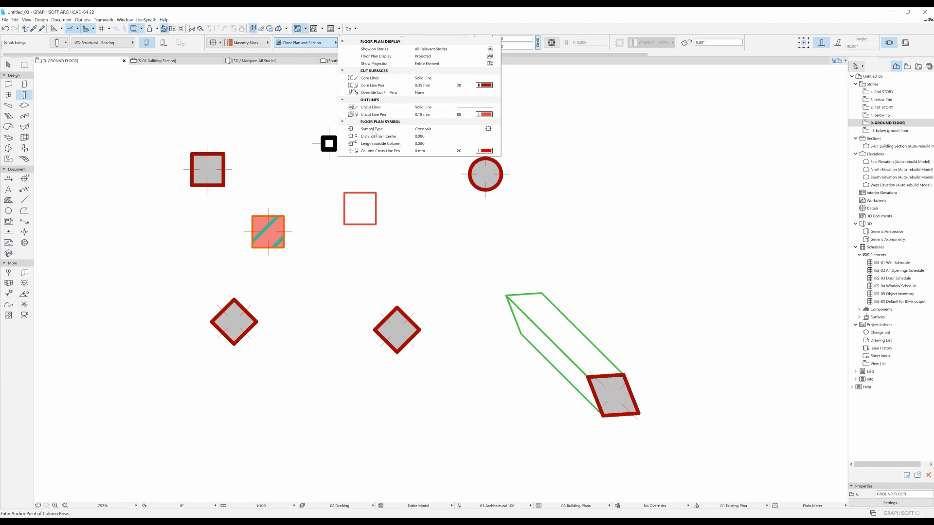
Switch the column symbol type to Plain and place another square column on the plan
left_click(488, 129)
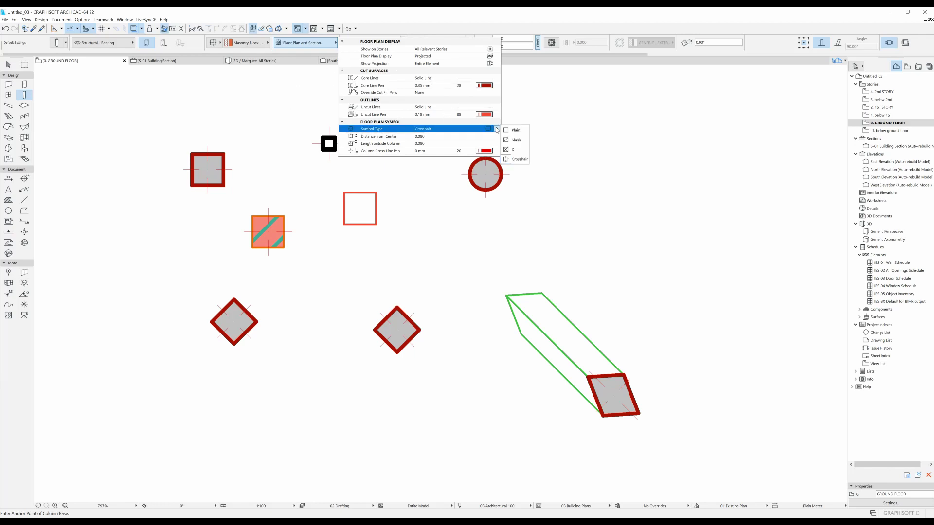
left_click(520, 131)
left_click(421, 242)
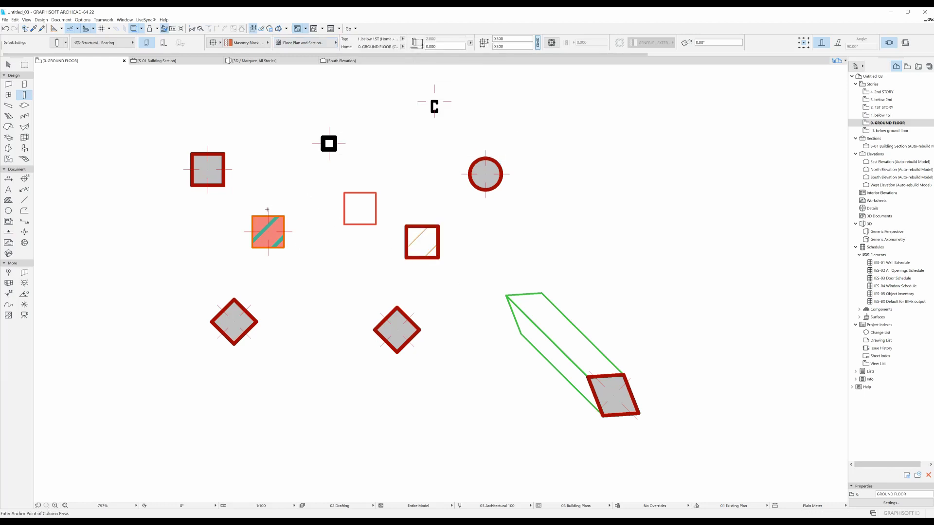
left_click(303, 43)
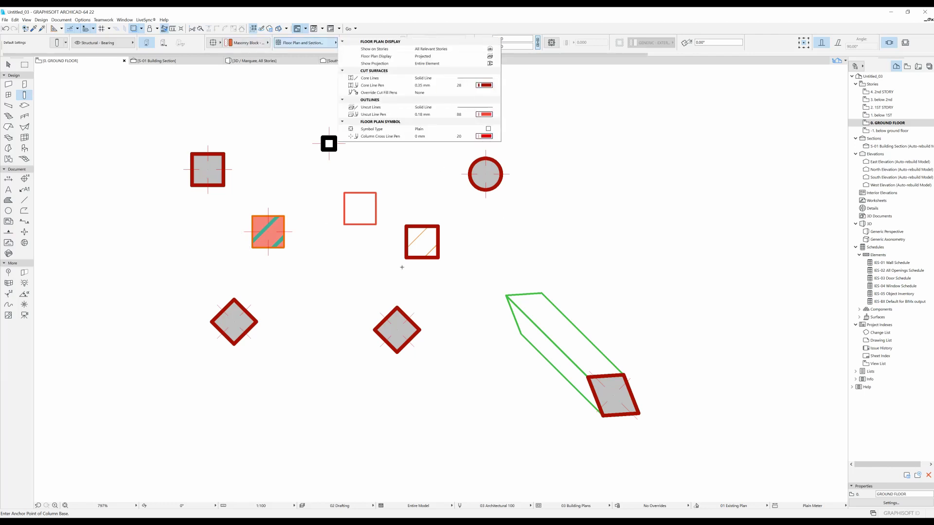
left_click(363, 199)
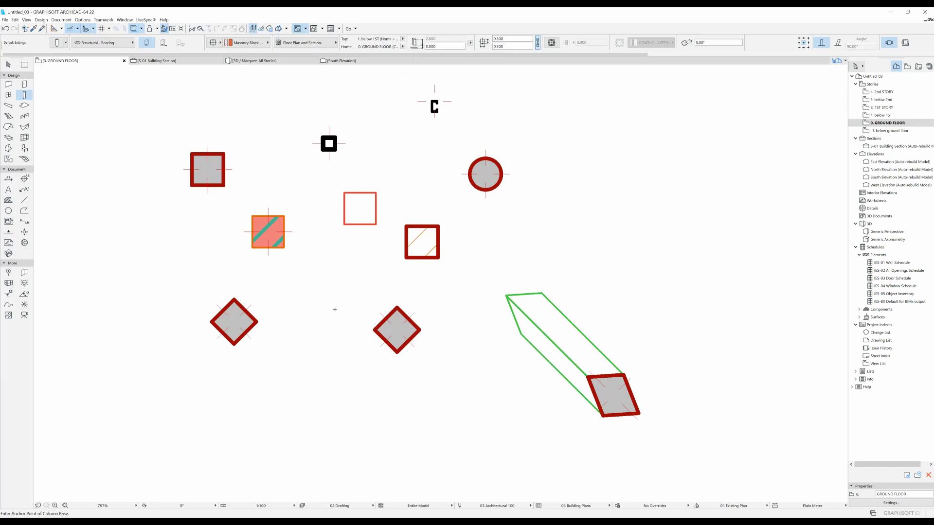
scroll(345, 180, "down", 2)
left_click(303, 43)
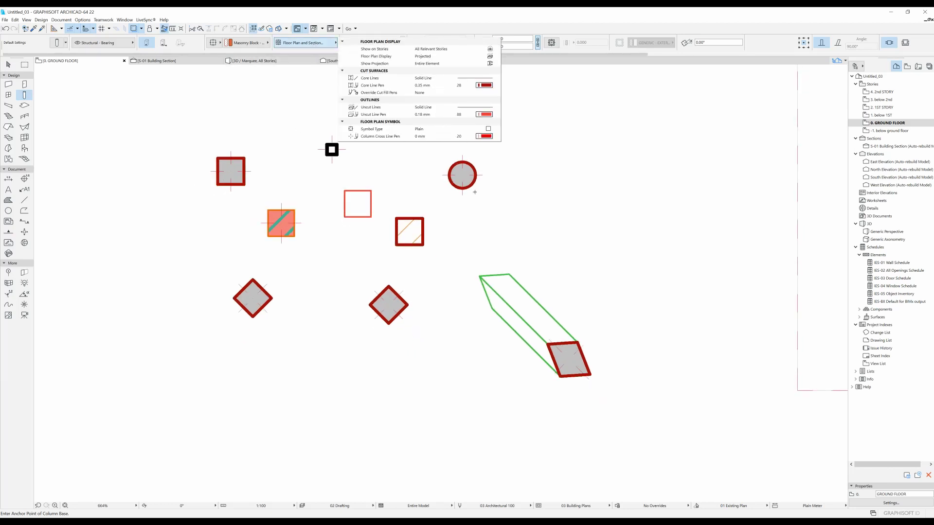
Check the Home story and height reference, then place a square column right of the round one
middle_click_drag(420, 120, 367, 115)
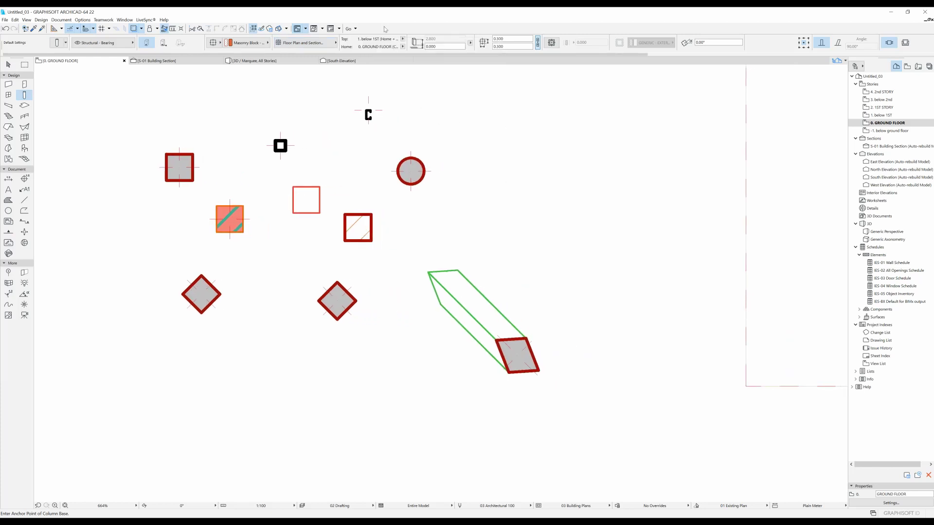
left_click(403, 46)
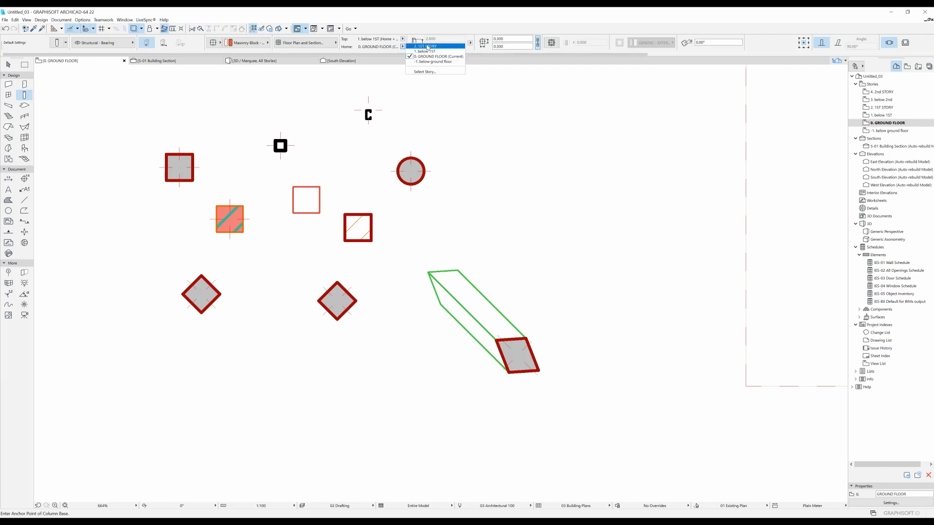
left_click(403, 32)
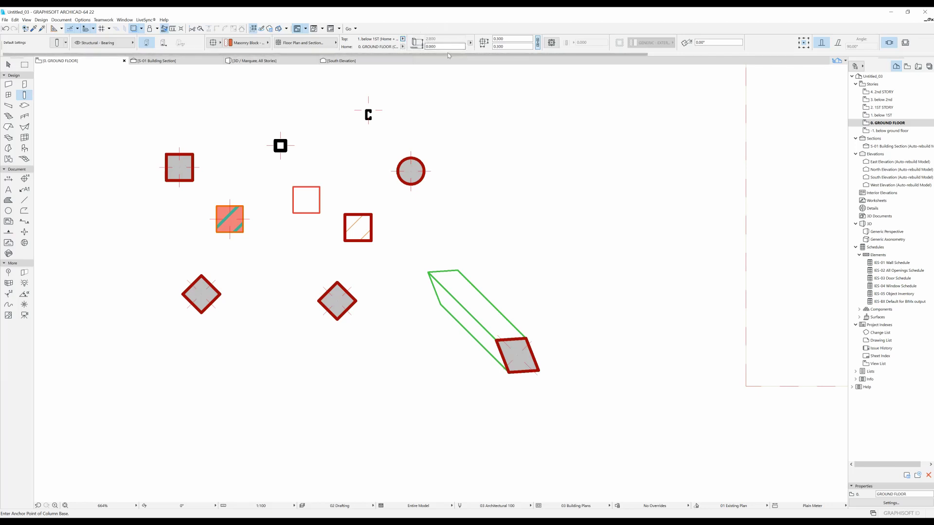
left_click(470, 43)
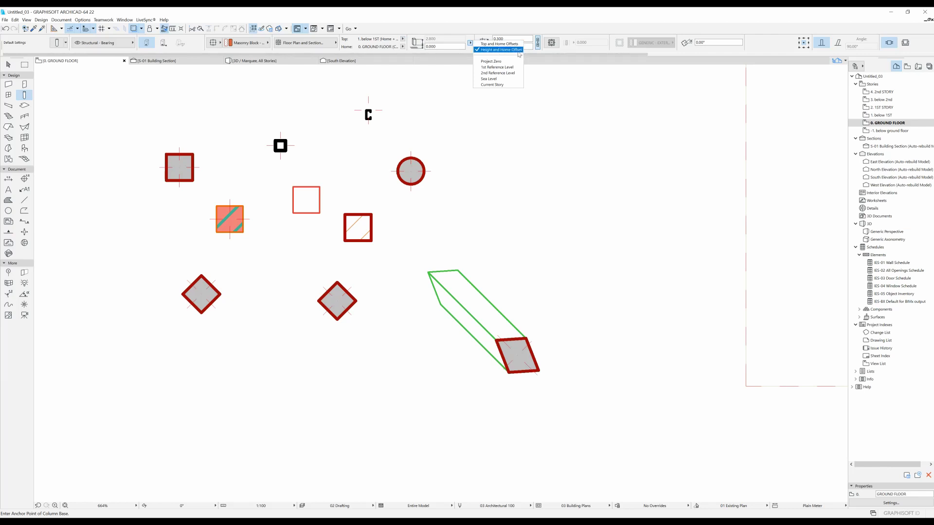
left_click(530, 151)
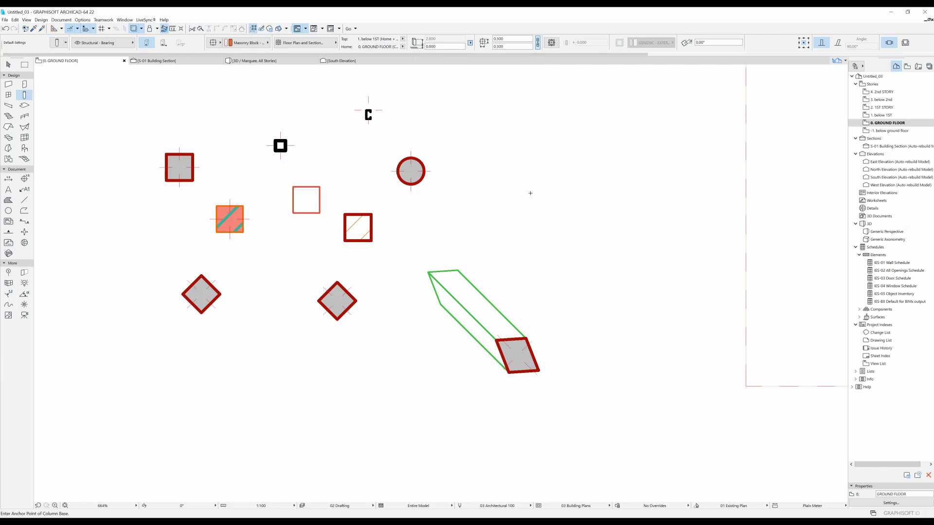
left_click(537, 177)
scroll(416, 122, "down", 5)
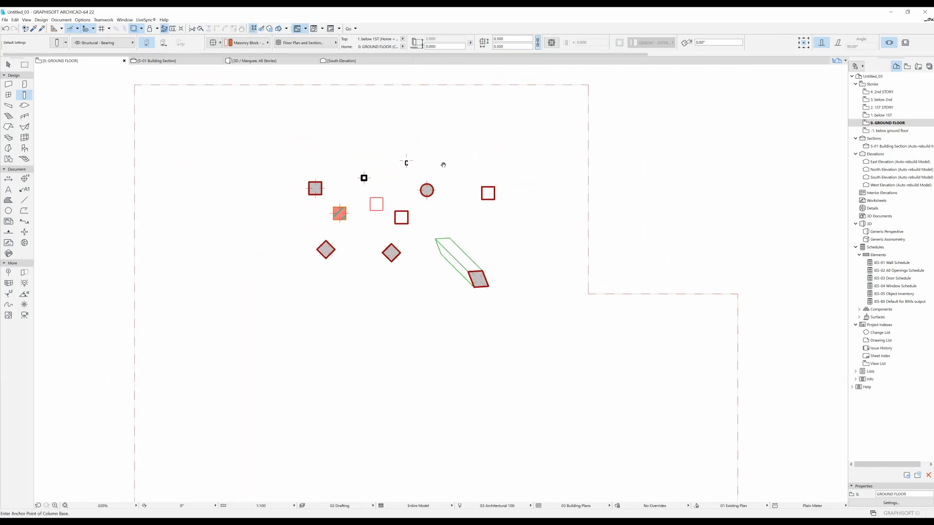
In 3D, orbit, select the tall brick column and list the stories for its top
key("F3")
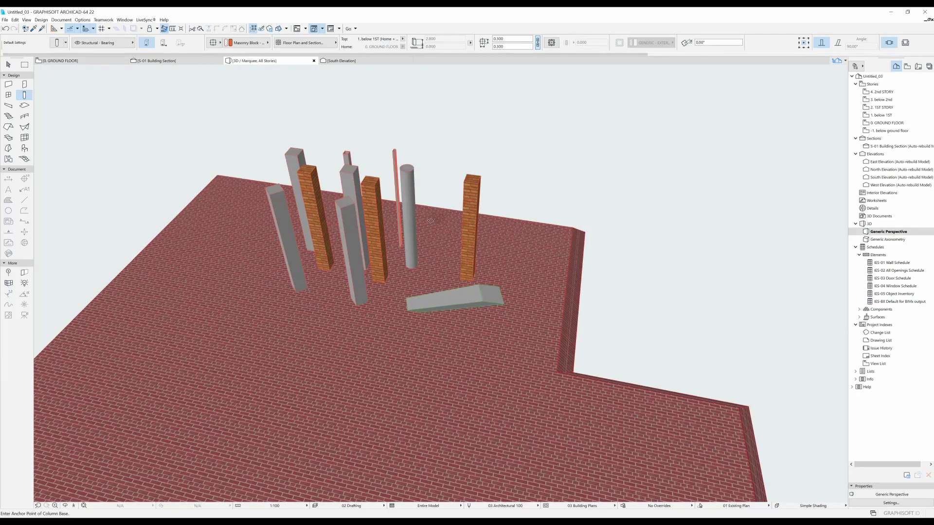
middle_click_drag(406, 162, 431, 233, "shift")
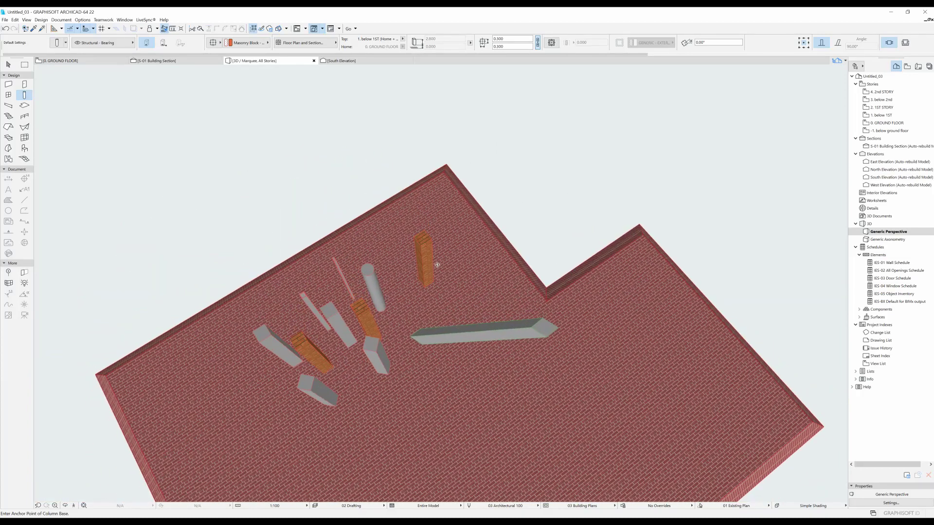
left_click(424, 258, "shift")
middle_click_drag(372, 188, 415, 152, "shift")
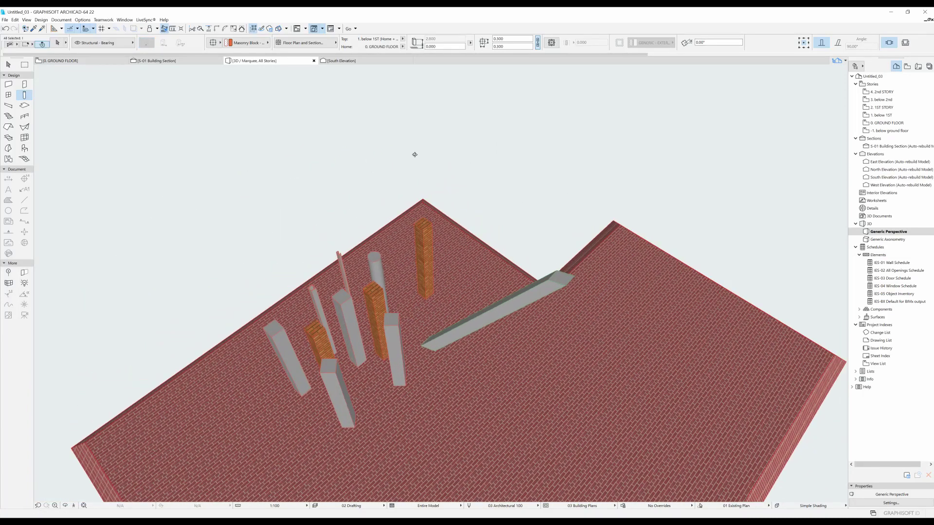
left_click(402, 39)
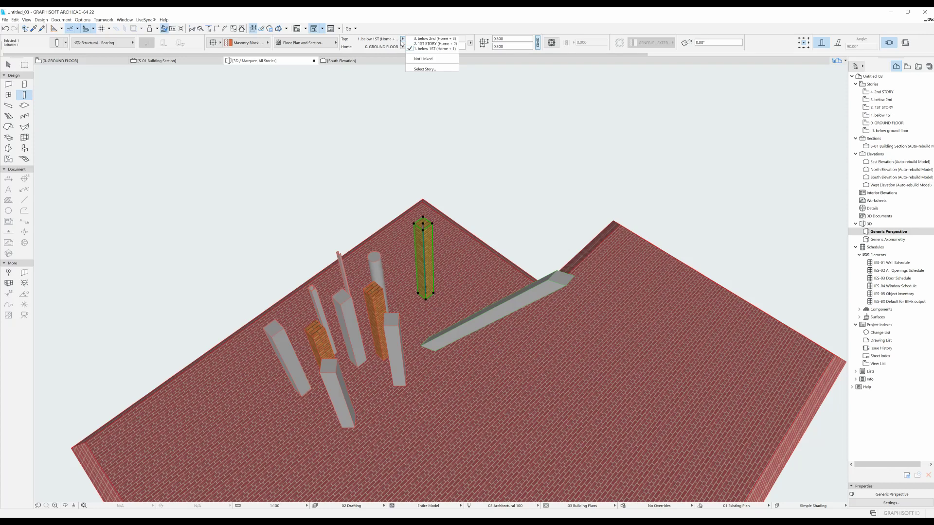
Link the brick column's top to 2. 1ST STORY, then to 4. 2nd STORY
left_click(435, 43)
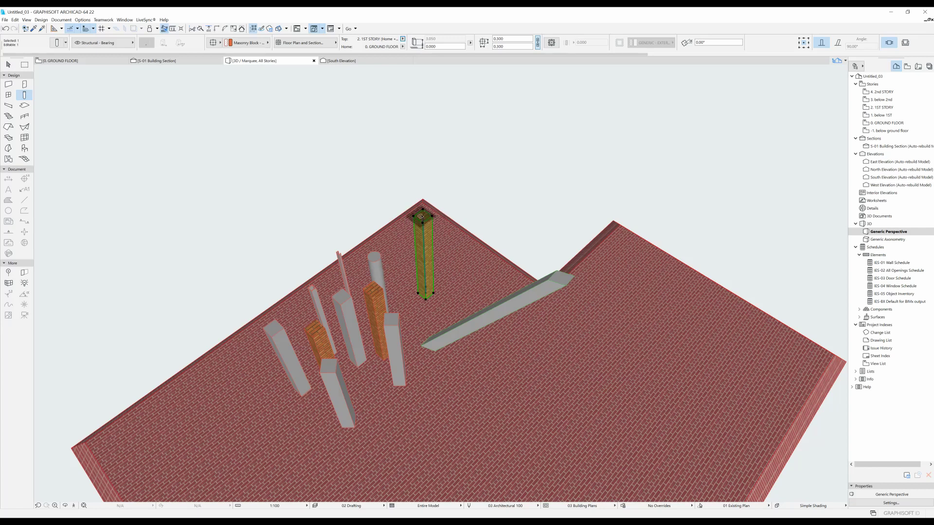
left_click(403, 39)
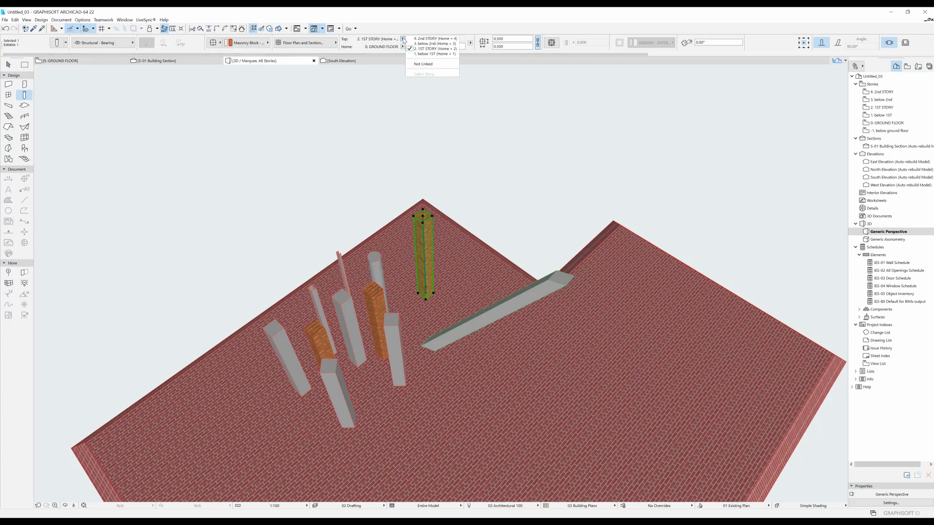
left_click(428, 40)
middle_click_drag(438, 145, 456, 253, "shift")
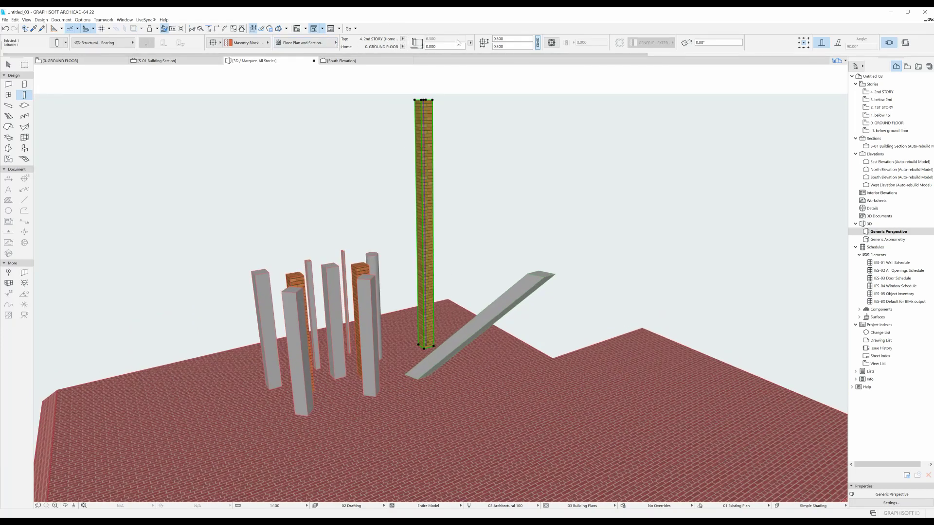
Measure the column top from Project Zero and set it to 5.000
left_click(470, 43)
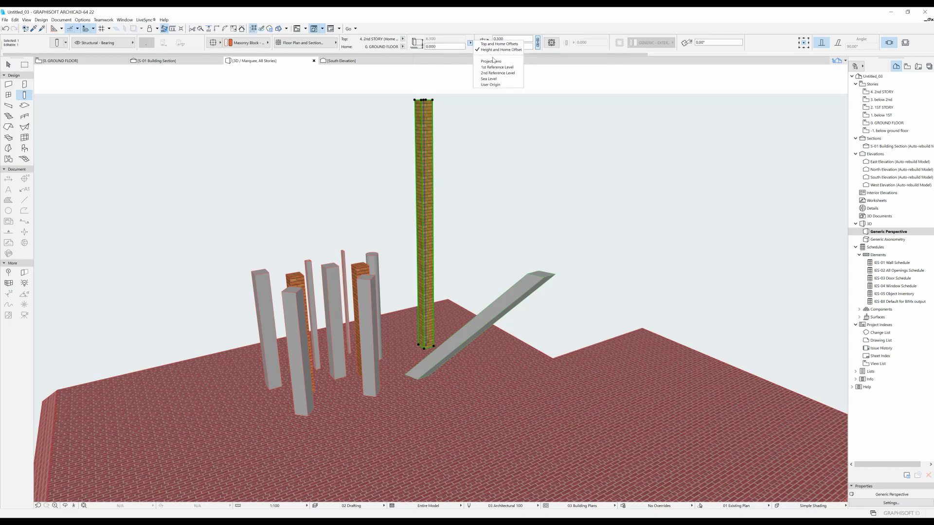
left_click(493, 61)
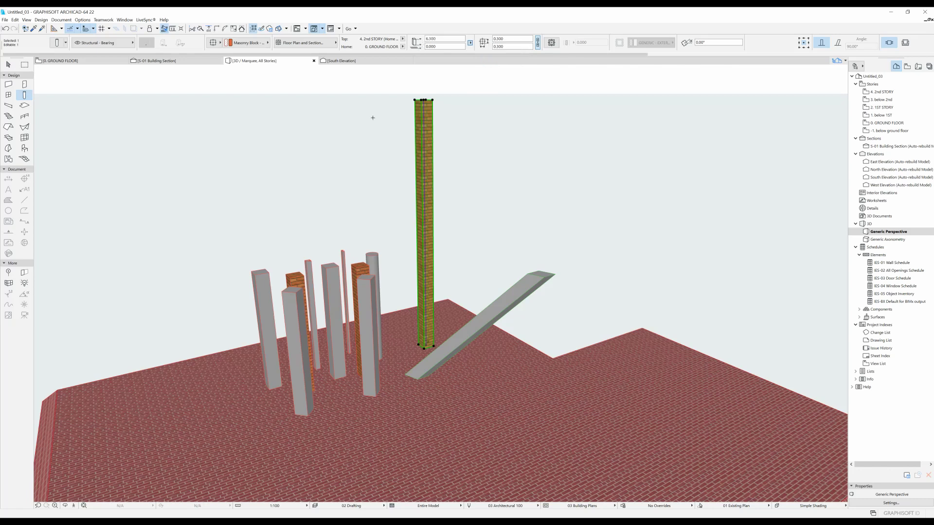
left_click(438, 38)
type("5")
key("Return")
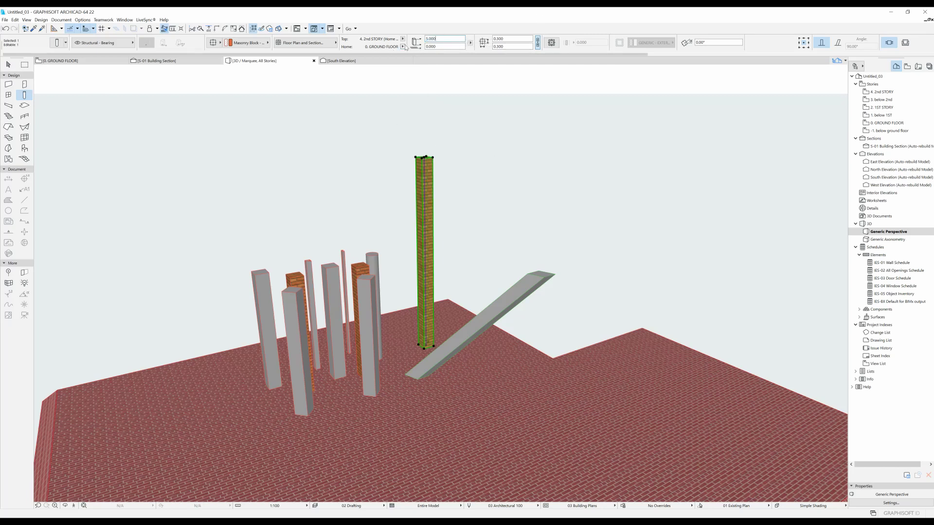
key("Escape")
middle_click_drag(492, 77, 518, 73, "shift")
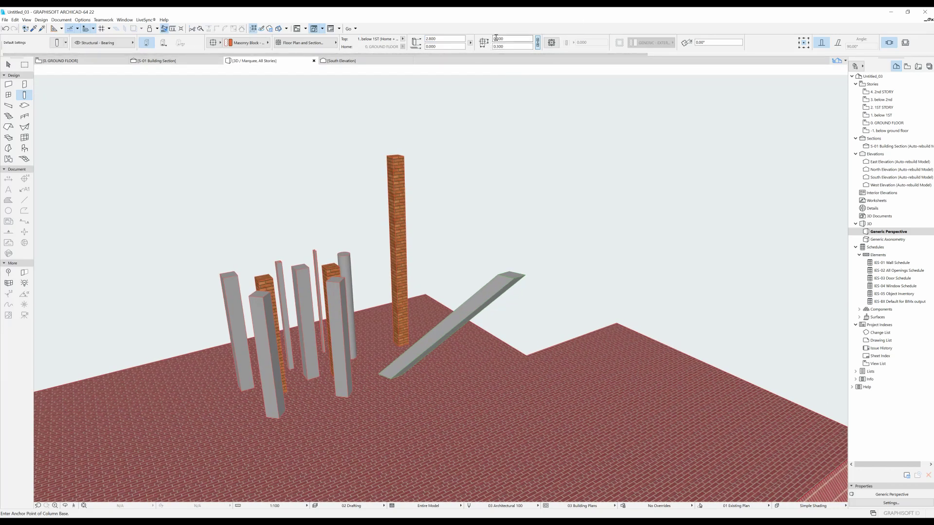
Back on the ground floor, place a 0.5 m square column below the others
key("F2")
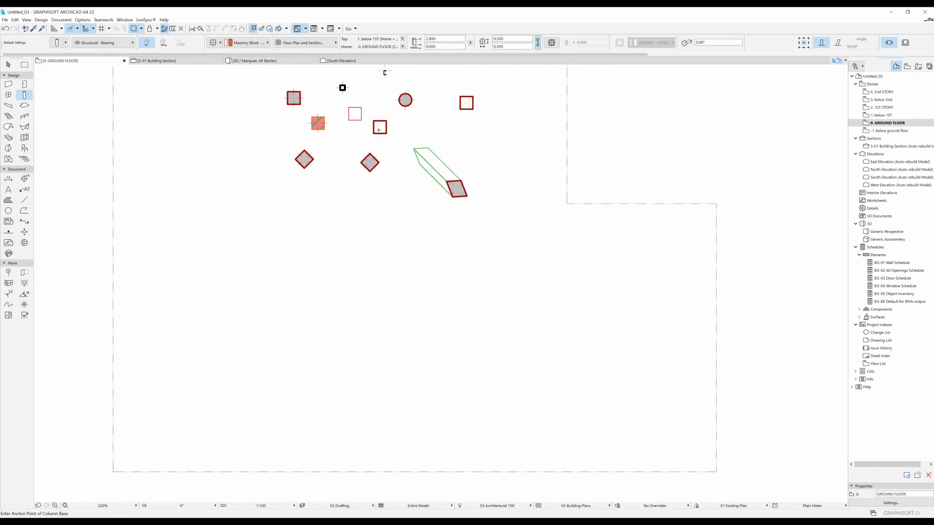
middle_click_drag(385, 73, 443, 81)
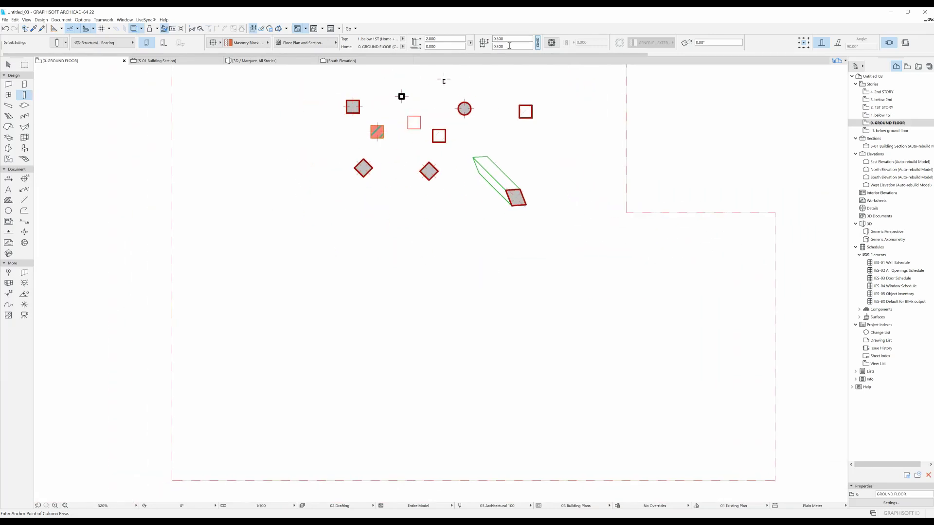
left_click(529, 40)
type("0.50")
left_click(394, 235)
Place an unlinked 0.5 × 0.3 column and enable a veneer for new columns
left_click(538, 43)
left_click(510, 47)
type("0.3")
left_click(475, 237)
scroll(480, 88, "up", 3)
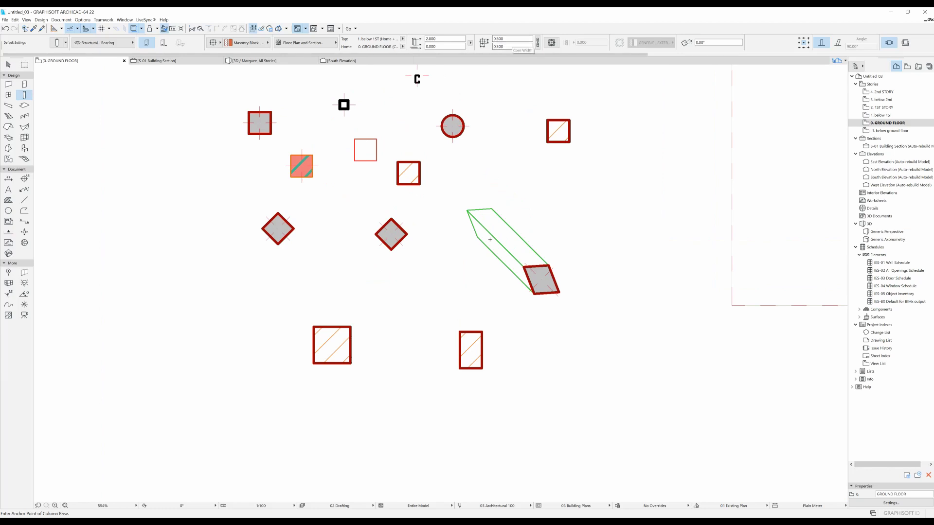
left_click(472, 361, "shift")
left_click(471, 360, "shift")
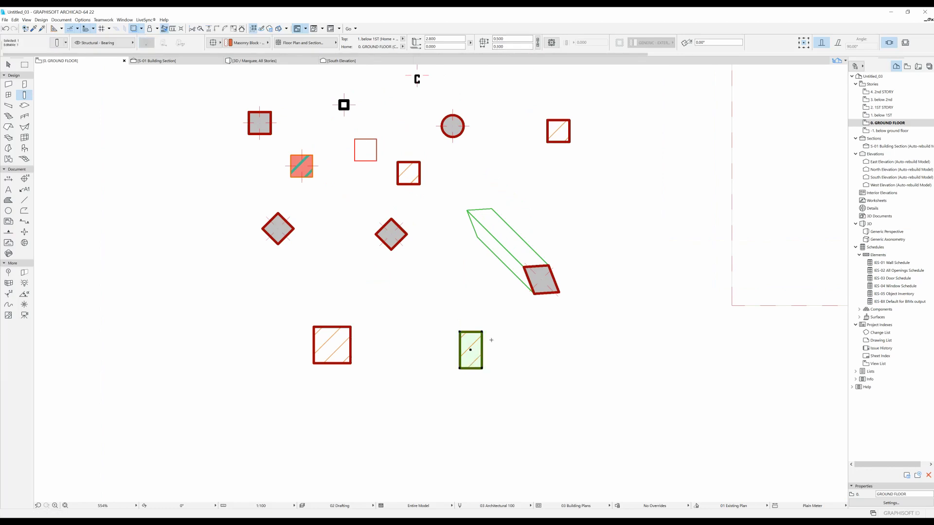
key("Escape")
scroll(516, 228, "down", 2)
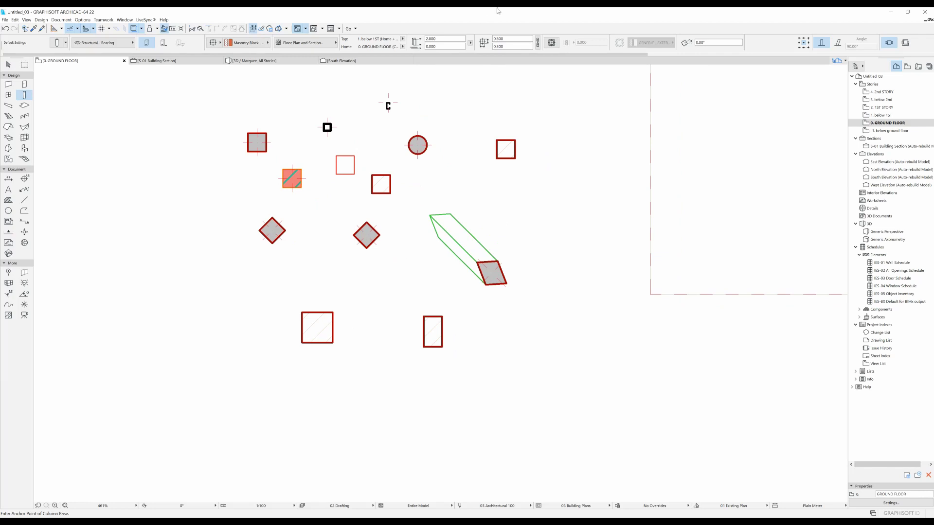
left_click(553, 44)
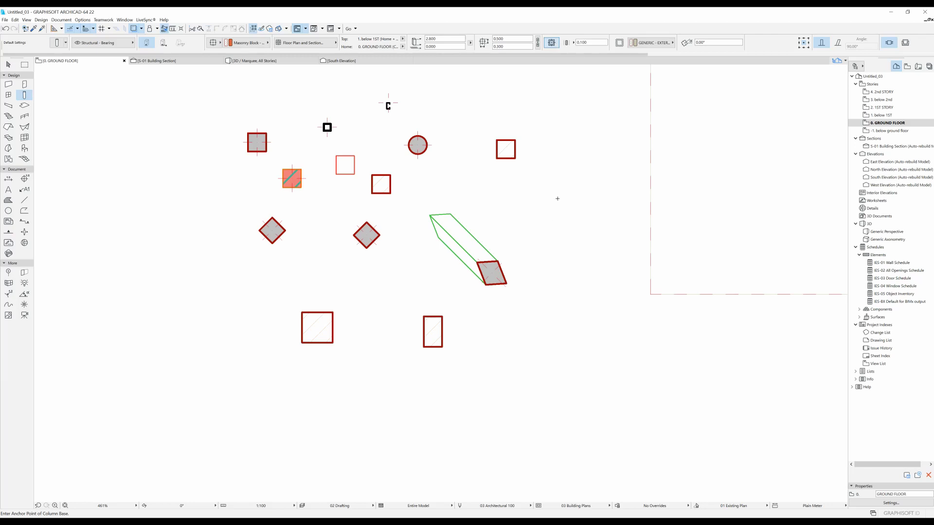
Set the veneer type to Finish and place a veneered column
left_click(566, 43)
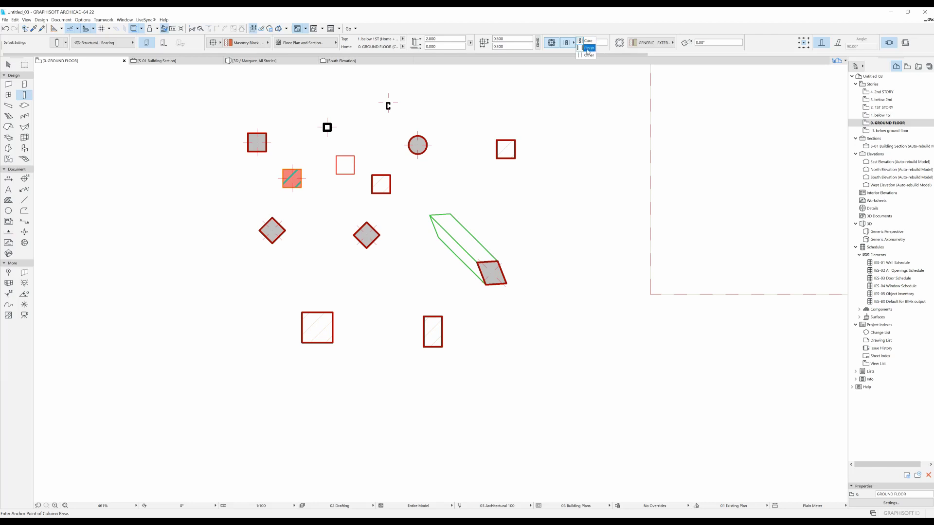
left_click(589, 49)
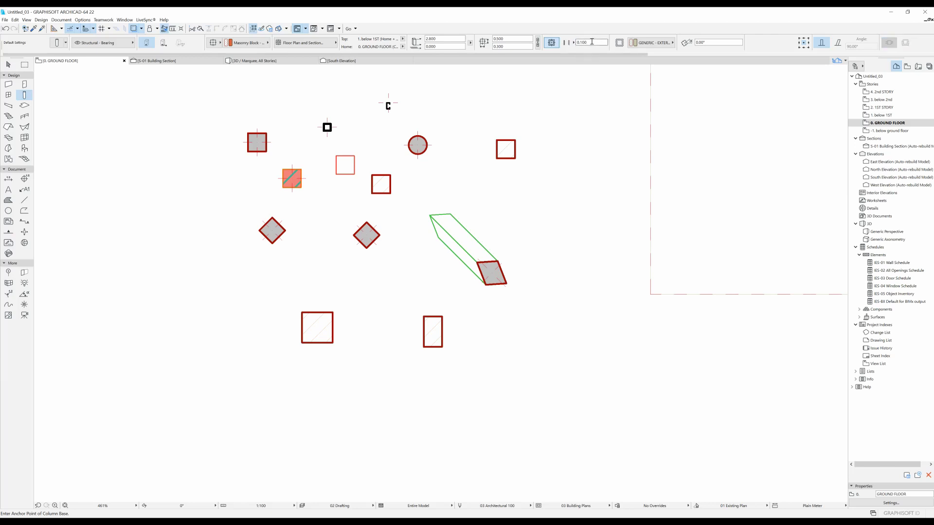
left_click(556, 206)
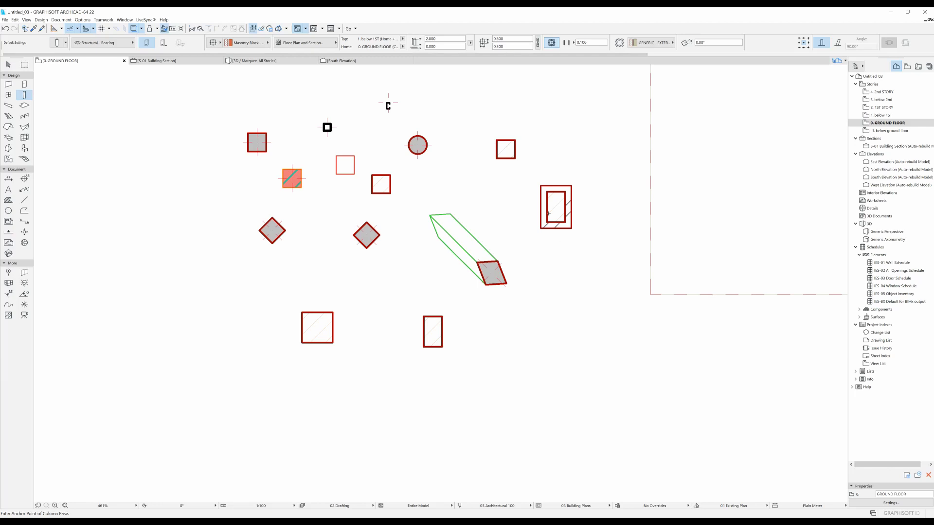
scroll(549, 213, "up", 3)
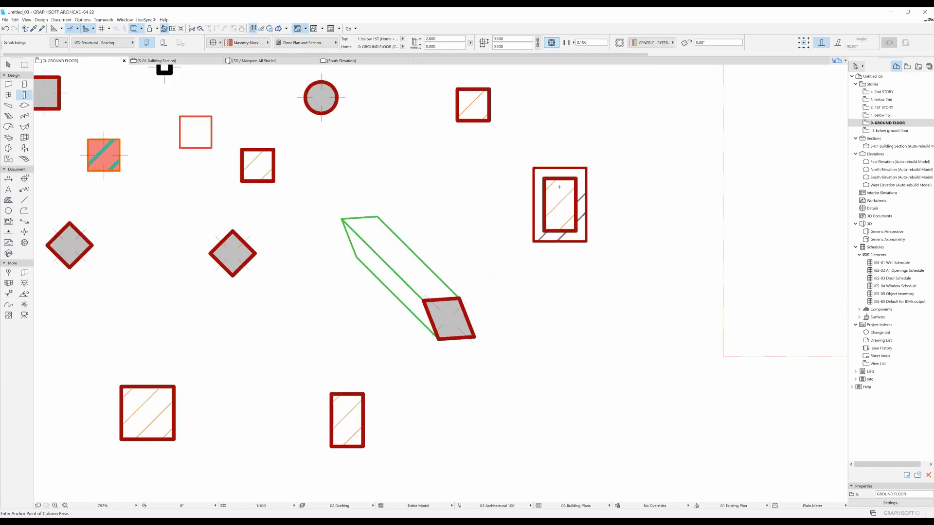
Change the new column's veneer thickness to 0.050
left_click(583, 173, "shift")
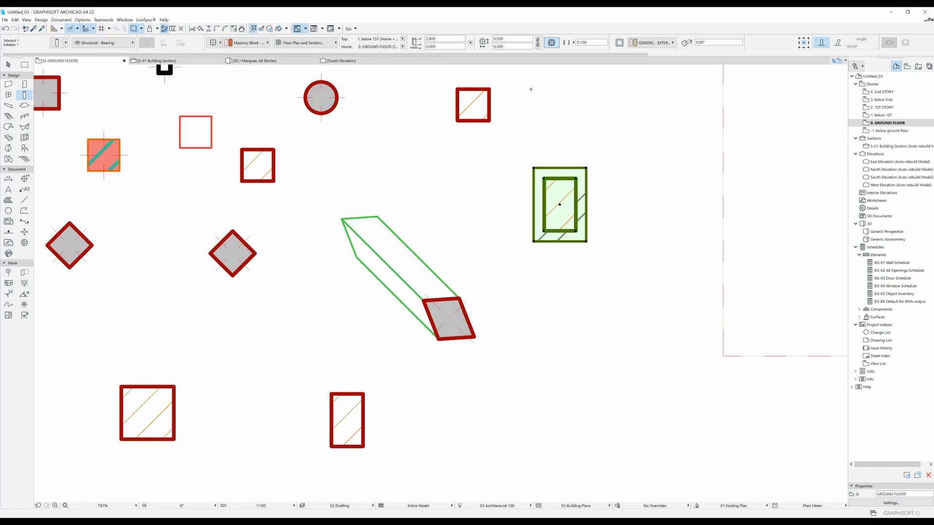
left_click(592, 41)
type("0.05")
key("Return")
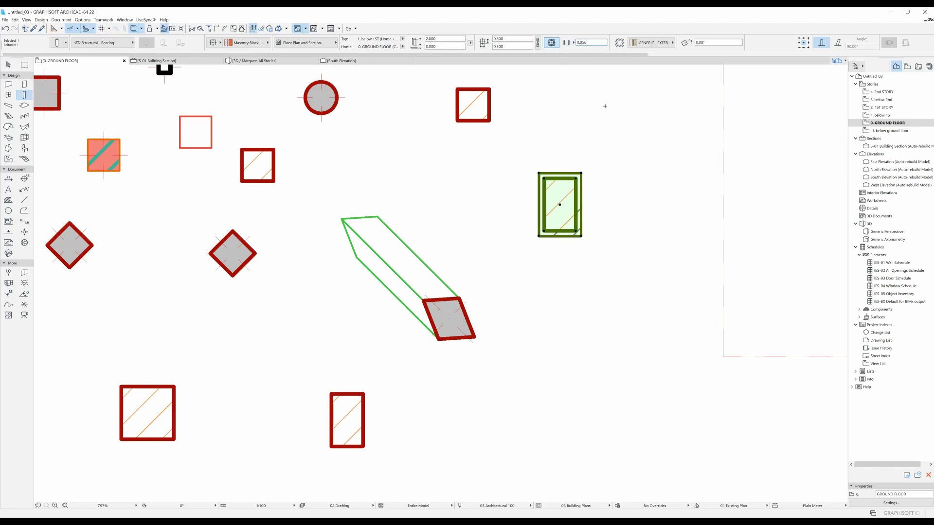
key("Escape")
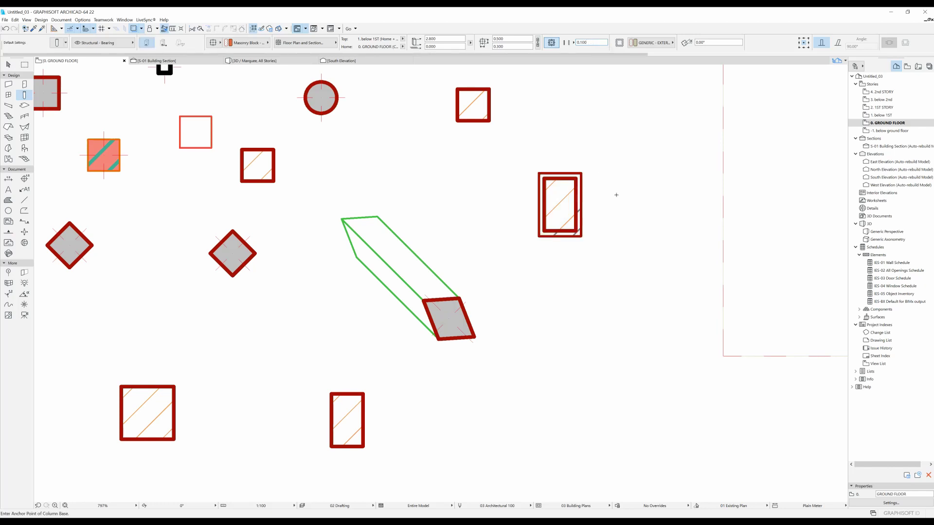
scroll(591, 295, "down", 1)
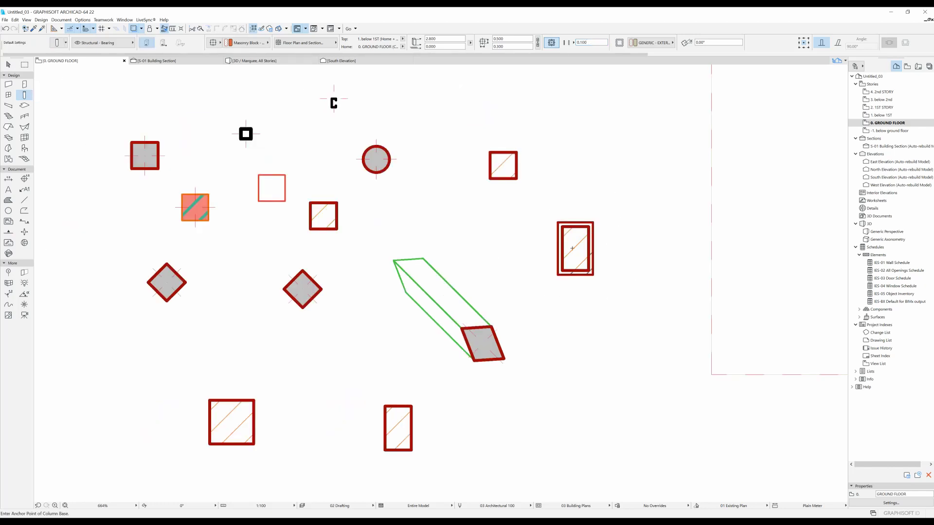
Check the double-outlined column's veneer materials, then turn veneer off for new columns
left_click(594, 251, "shift")
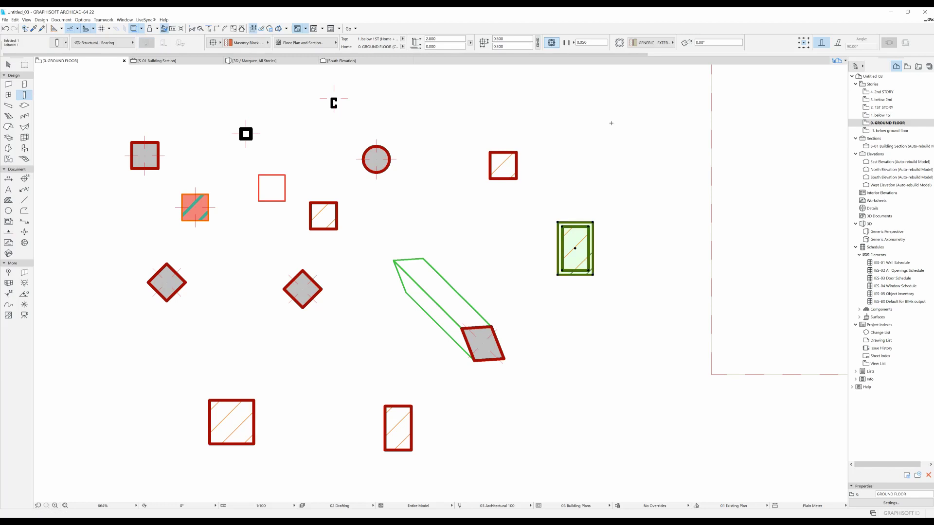
left_click(658, 43)
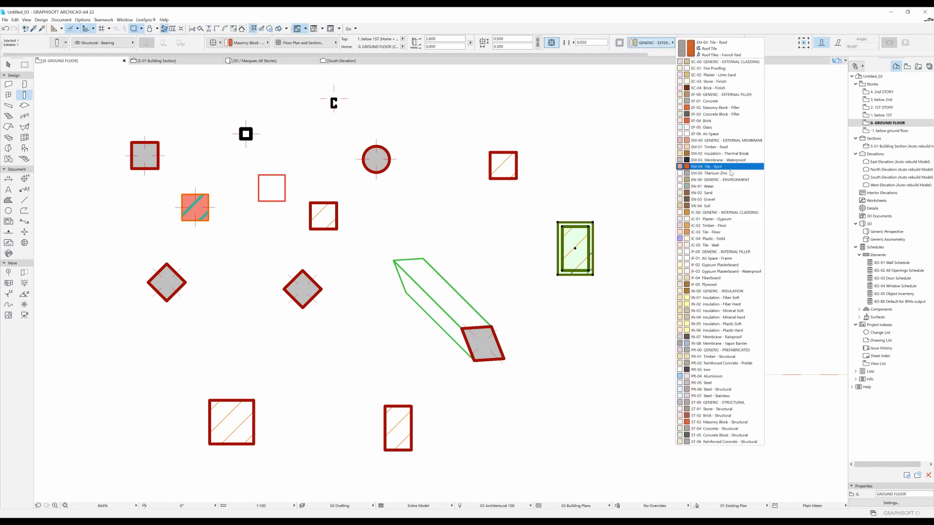
key("Escape")
key("Escape")
scroll(595, 248, "up", 3)
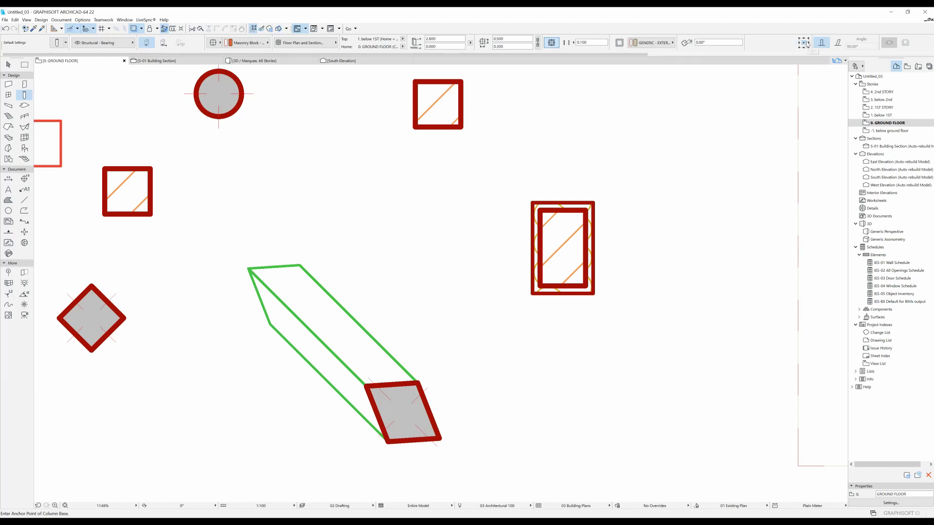
left_click(555, 44)
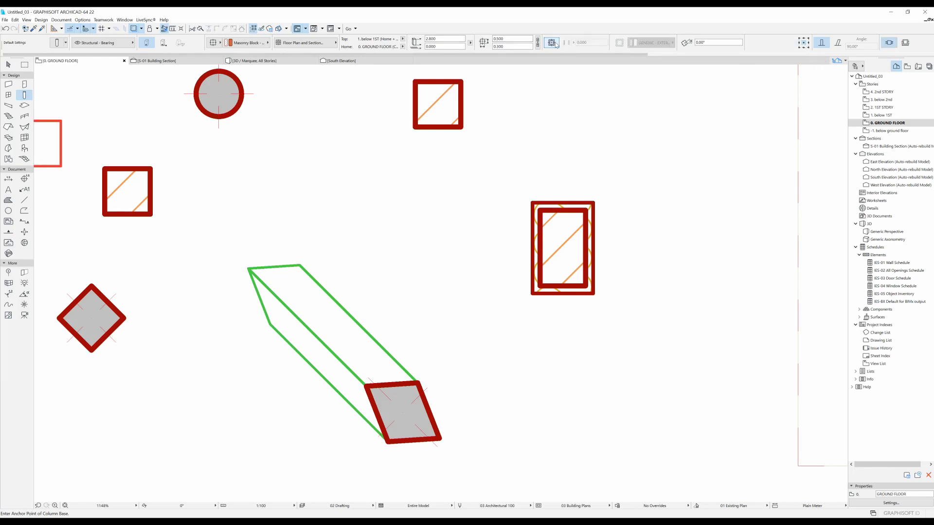
scroll(554, 131, "down", 5)
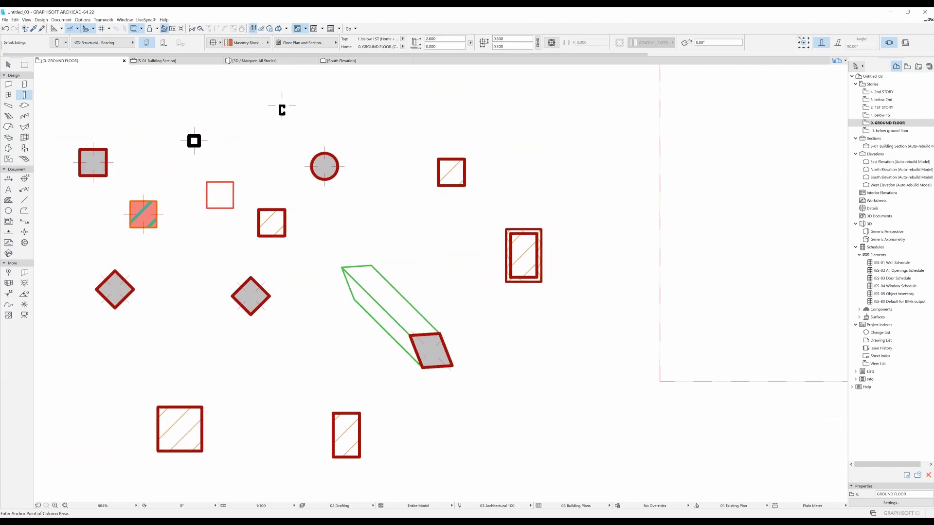
Place a column rotated 45°
left_click(697, 42)
type("45.00")
left_click(563, 169)
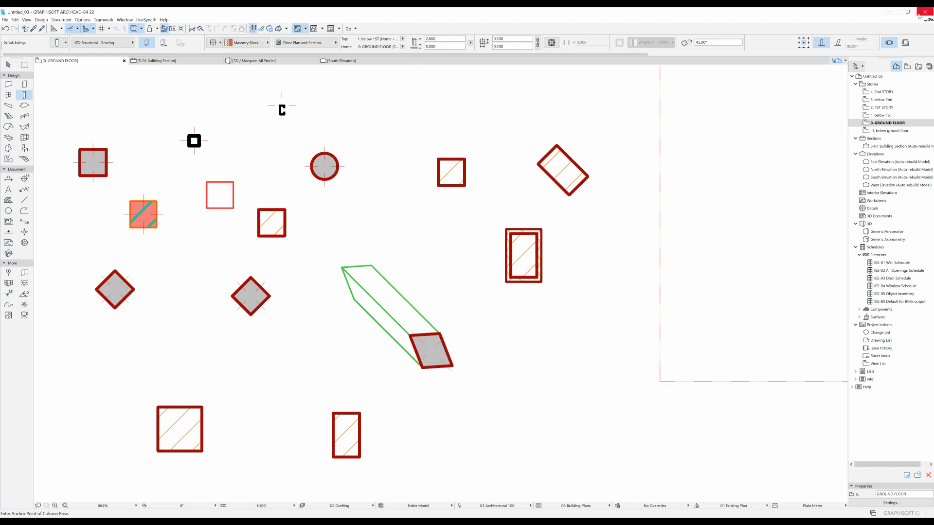
Reset the angle to 0°, place another column, and anchor new columns bottom-right
left_click(695, 44)
type("0.00")
left_click(603, 261)
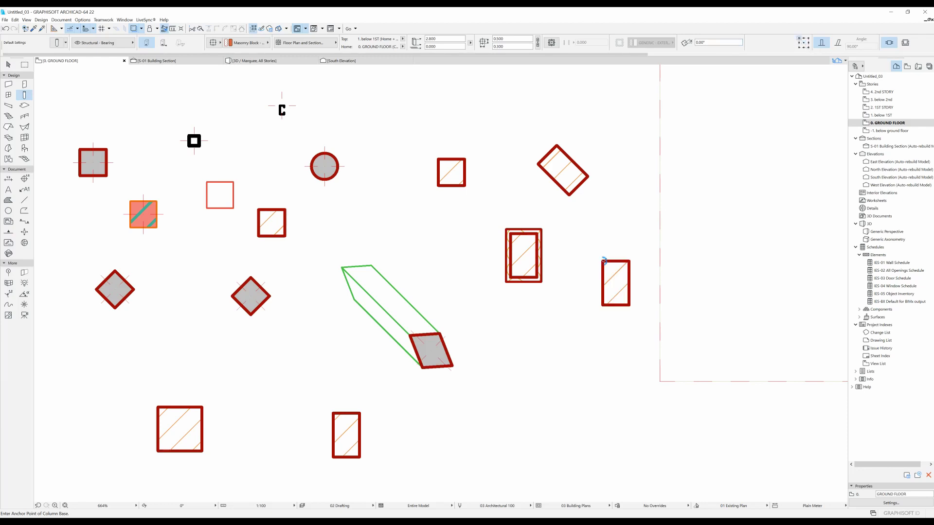
left_click(808, 48)
scroll(725, 133, "down", 3)
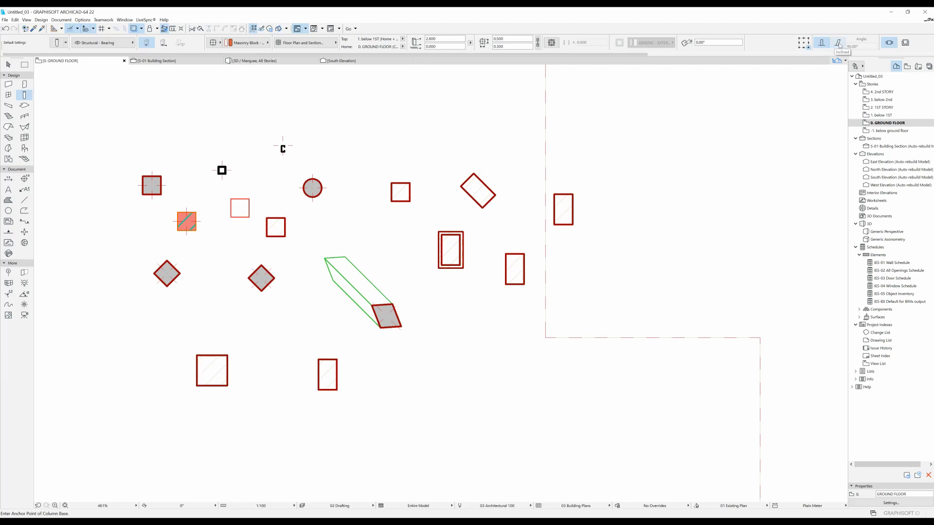
Turn on wrapped surfaces for new columns
scroll(822, 45, "down", 3)
scroll(822, 46, "down", 2)
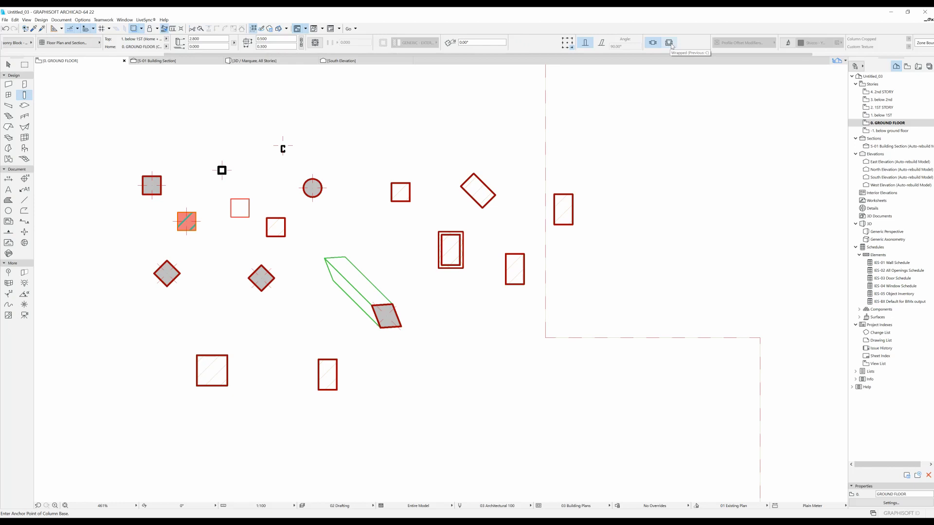
left_click(670, 43)
Switch to the 3D view and orbit to see the new columns
scroll(669, 44, "down", 2)
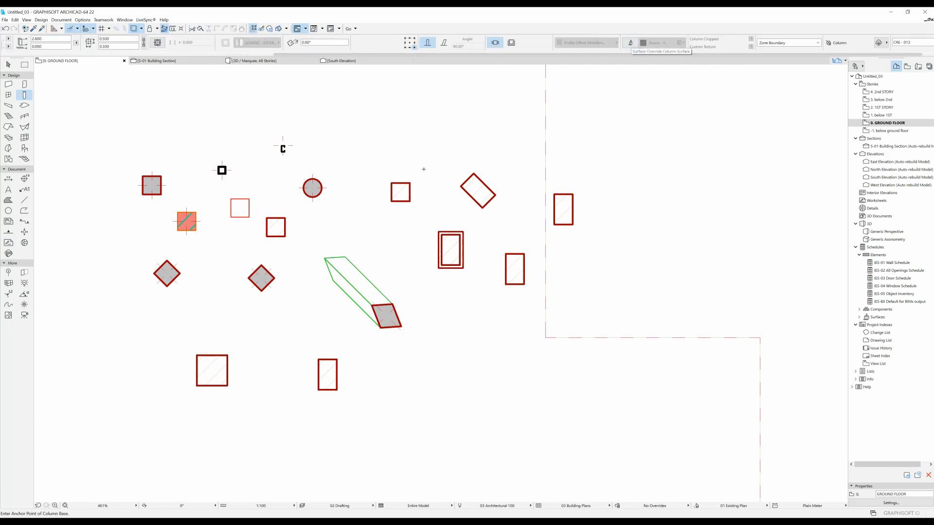
scroll(426, 175, "down", 2)
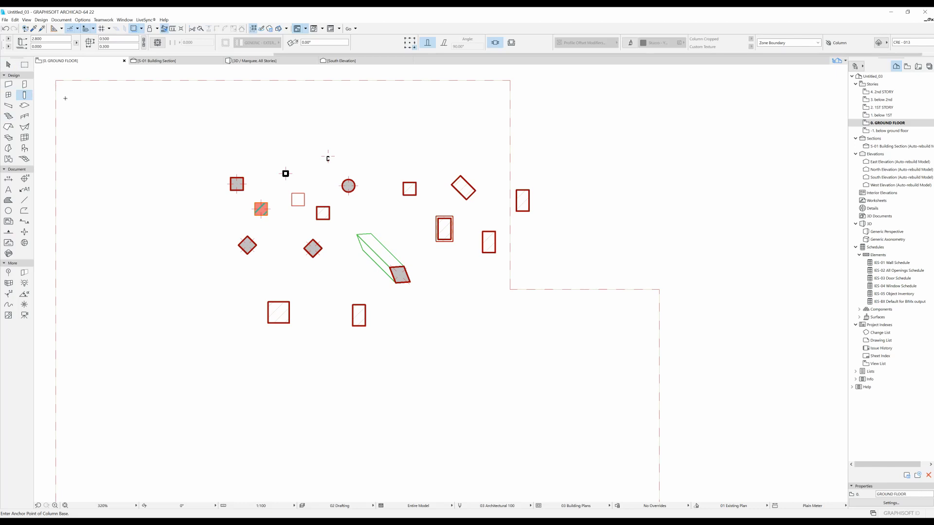
key("F3")
middle_click_drag(375, 272, 363, 287, "shift")
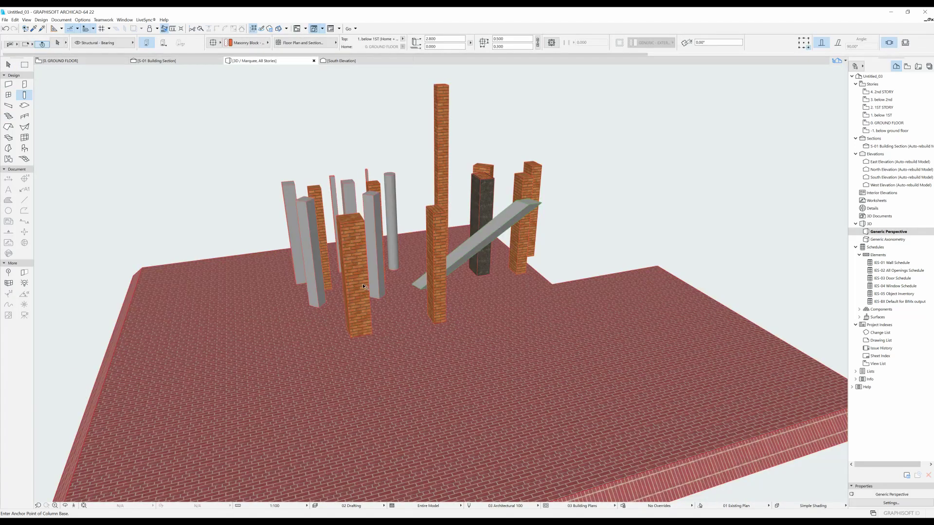
Override the front brick column's surface with the purple Paint surface
left_click(363, 287, "shift")
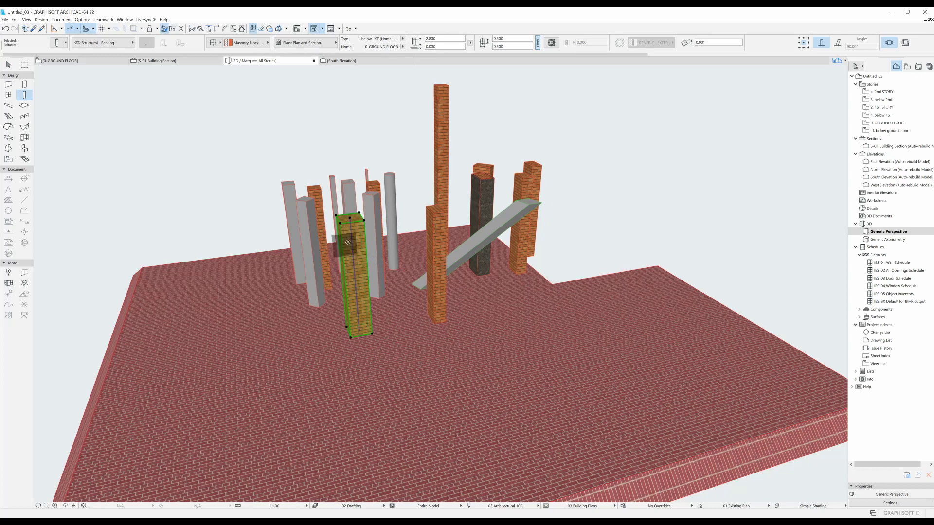
scroll(685, 48, "right", 5)
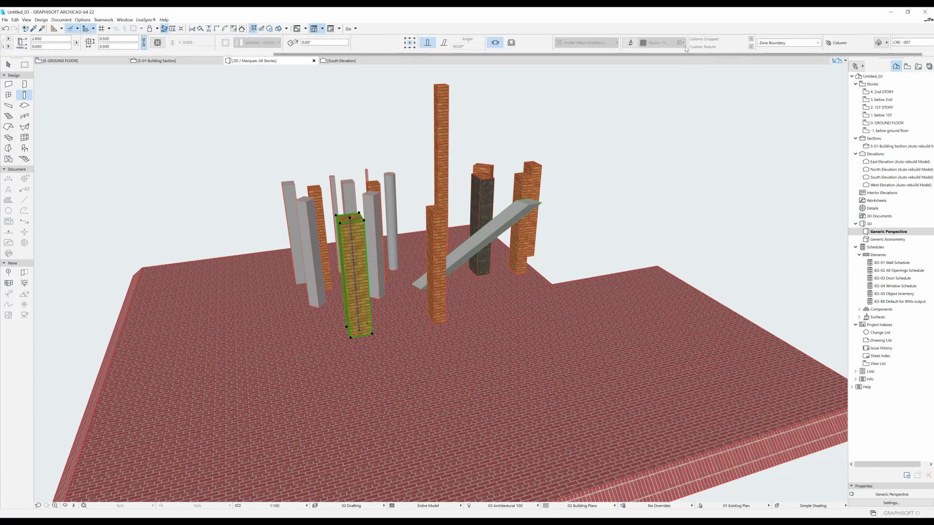
left_click(630, 42)
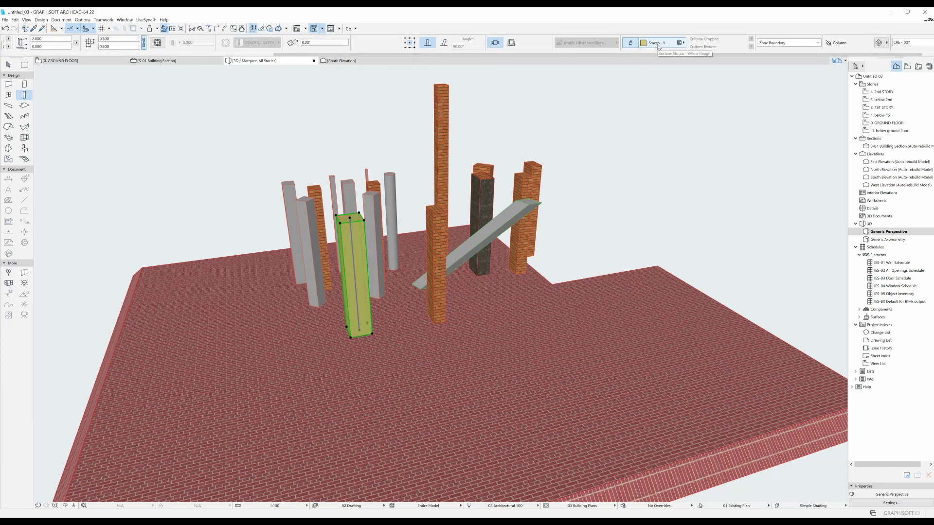
left_click(658, 43)
left_click(792, 151)
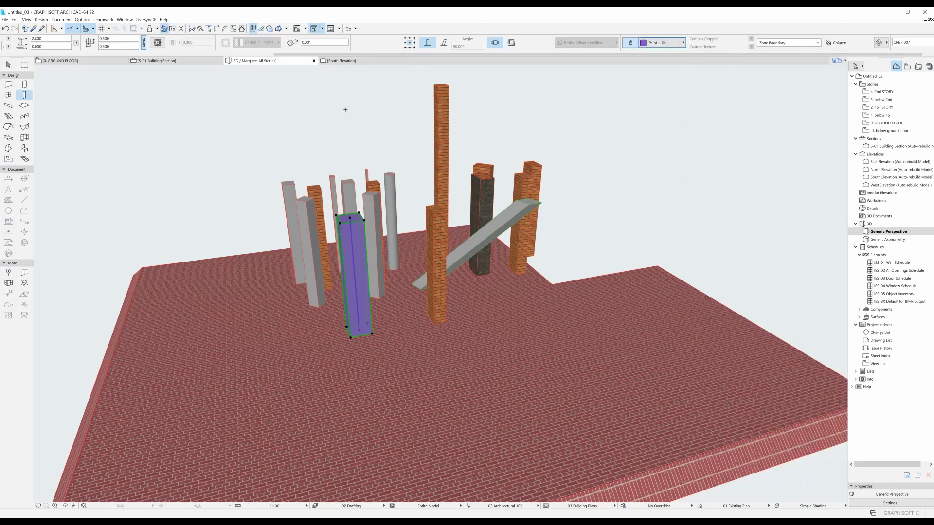
key("Escape")
middle_click_drag(341, 117, 288, 196, "shift")
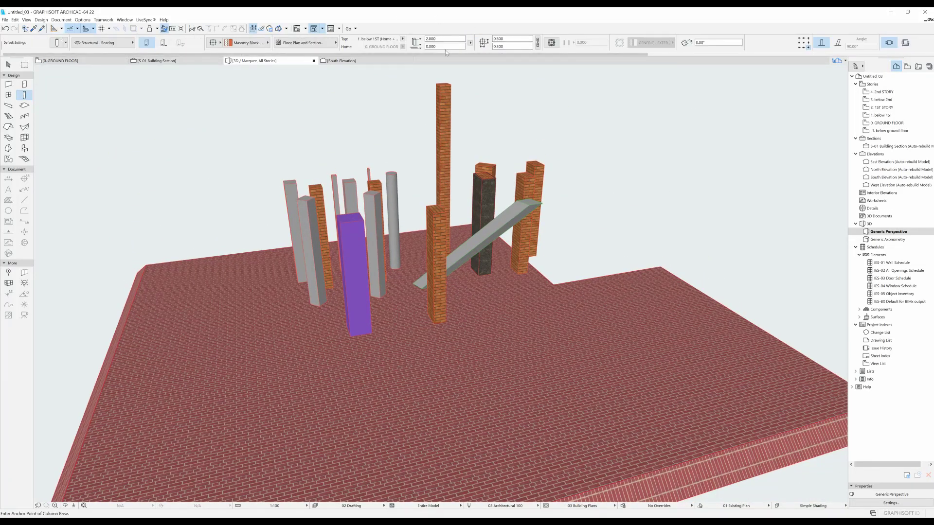
left_click(57, 43)
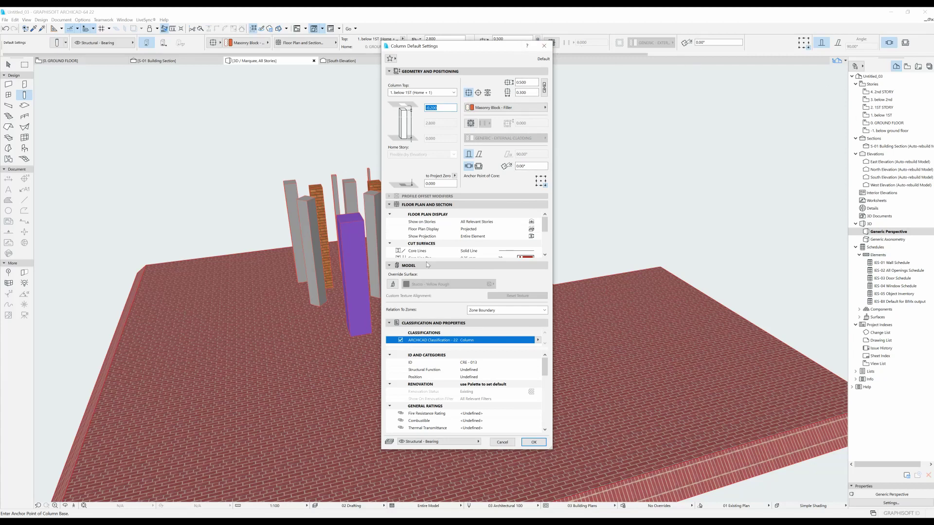
scroll(476, 233, "down", 5)
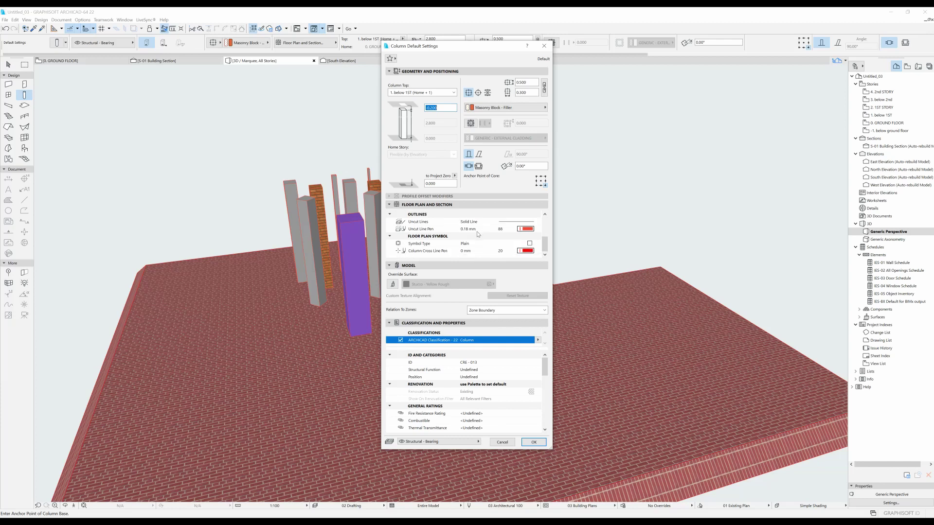
scroll(461, 231, "up", 5)
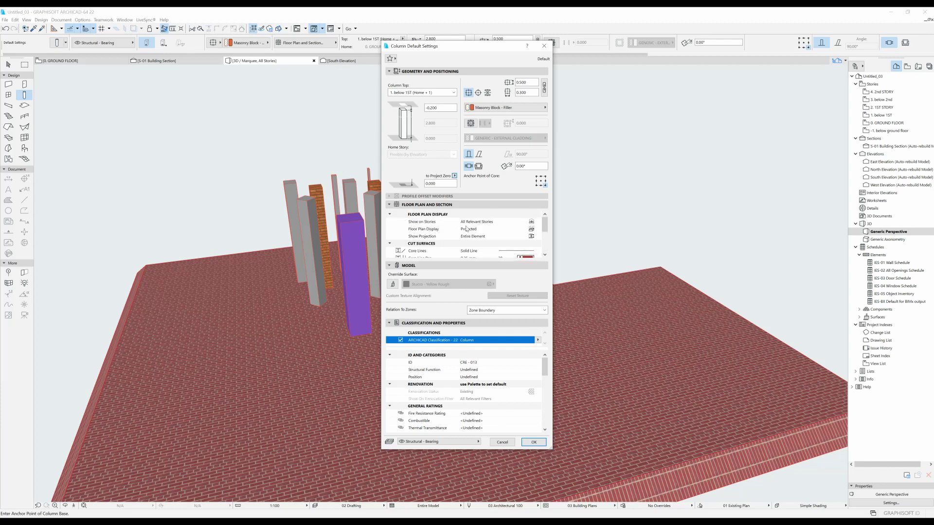